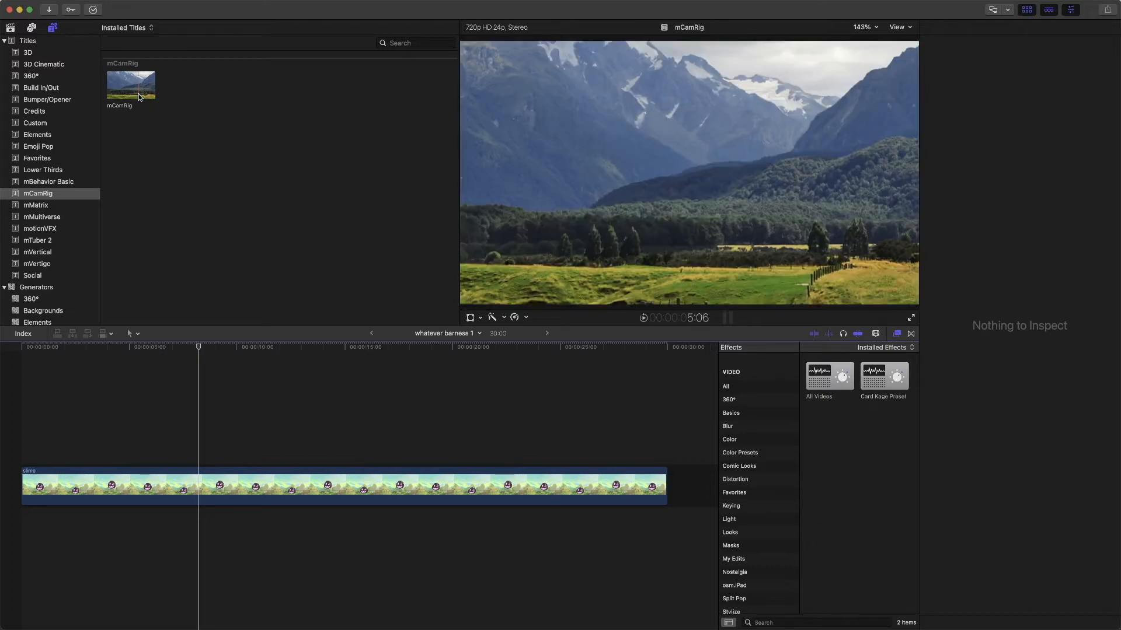
- Place the mCamRig title above the slime clip starting at about 4:30, and trim its end to a 7:59 duration
drag(138, 95, 105, 452)
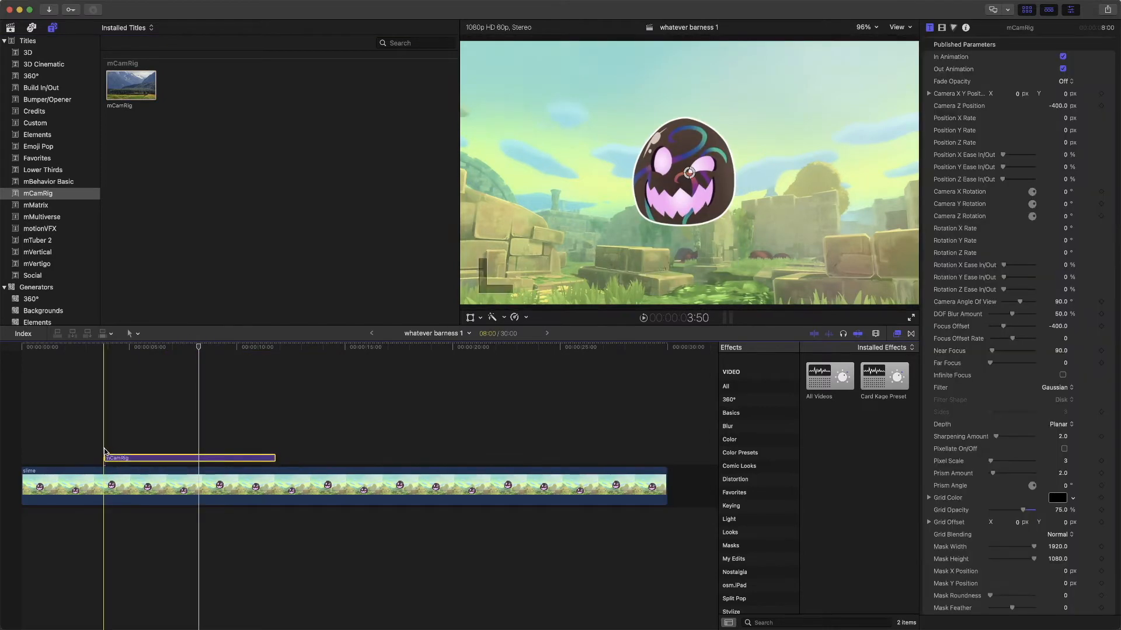
drag(178, 462, 193, 463)
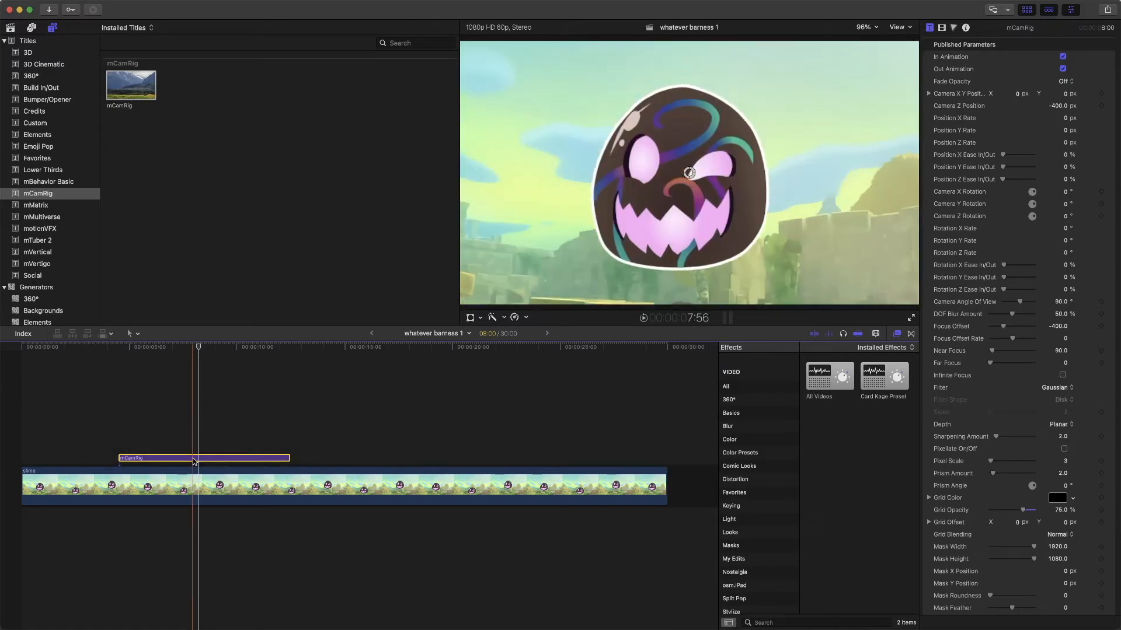
mouse_move(292, 462)
mouse_down()
mouse_move(528, 450)
mouse_move(286, 450)
mouse_up()
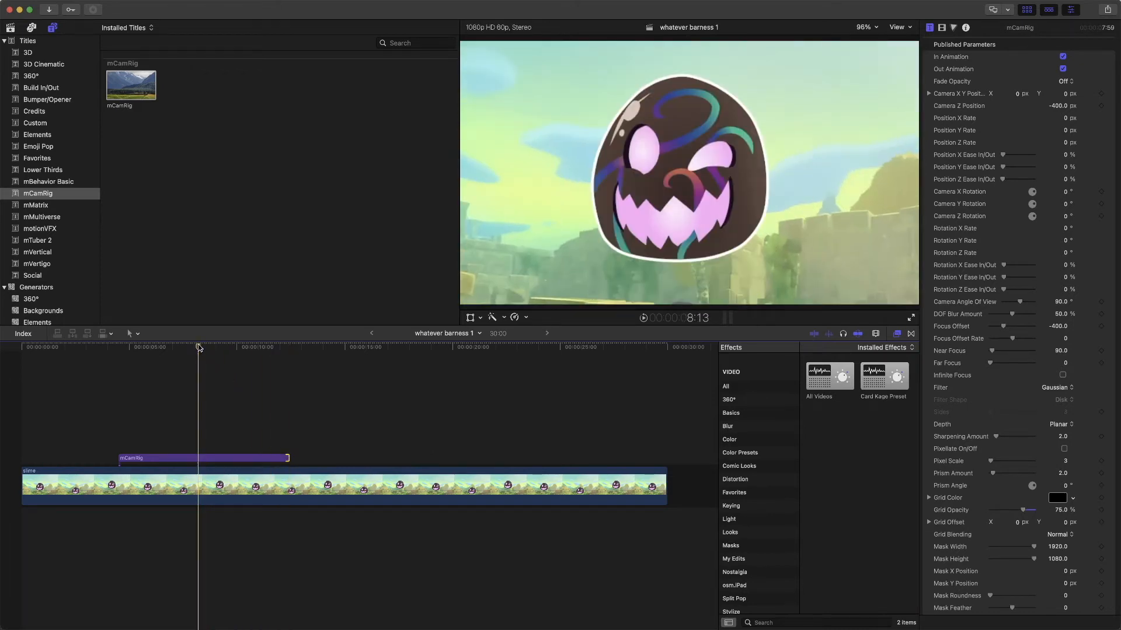
- Move the title's camera XY position to X -0.34, Y -0.13 px, and preview the camera move from about 3:04
click(226, 459)
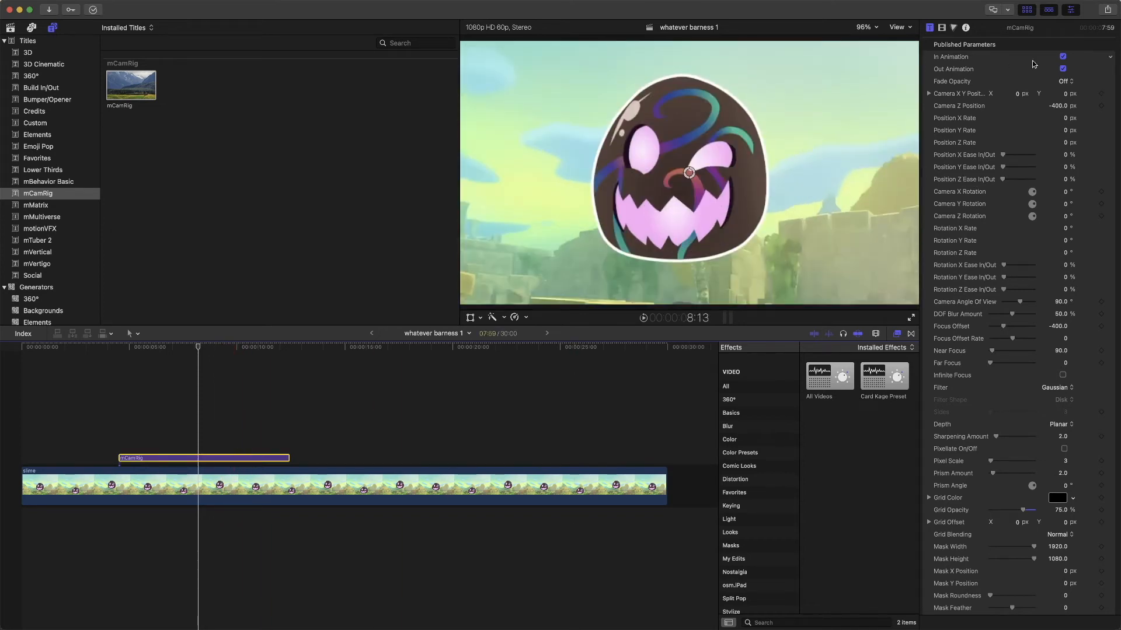
click(1062, 69)
mouse_move(692, 174)
mouse_down()
mouse_move(572, 216)
mouse_move(699, 187)
mouse_move(685, 175)
mouse_up()
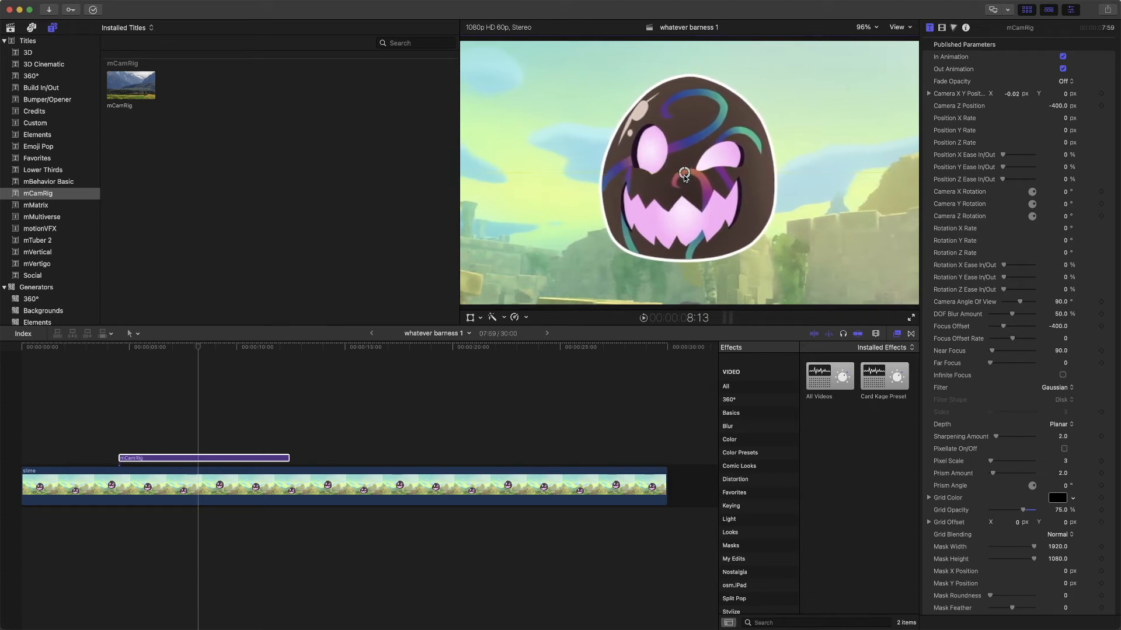
mouse_move(200, 343)
mouse_down()
mouse_move(142, 347)
mouse_move(217, 350)
mouse_move(185, 350)
mouse_up()
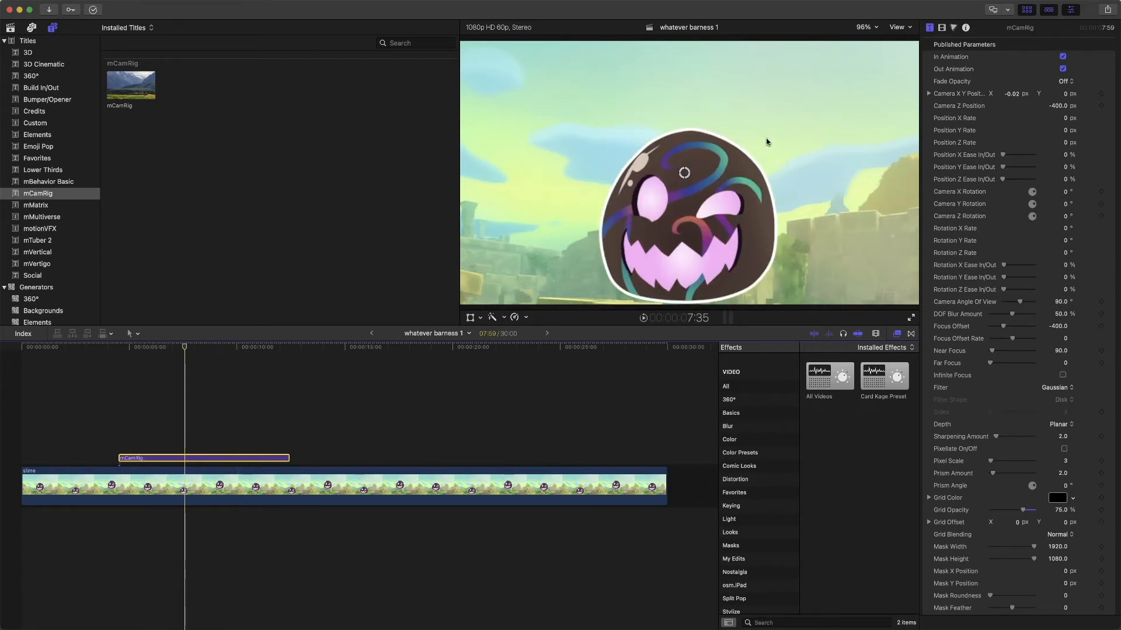
drag(684, 174, 601, 207)
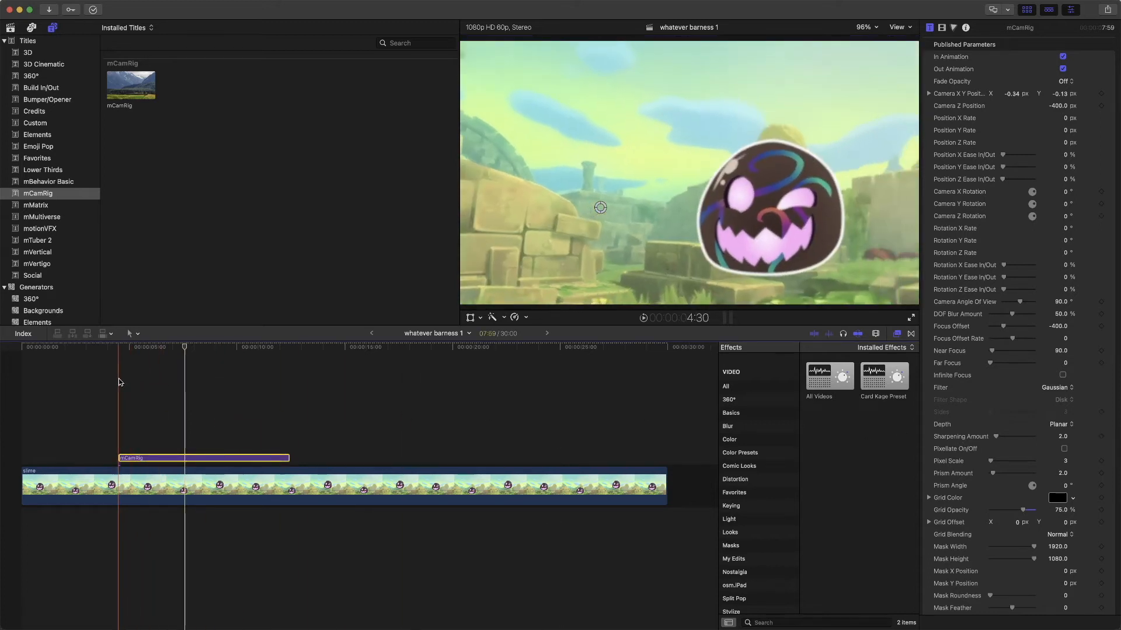
click(87, 383)
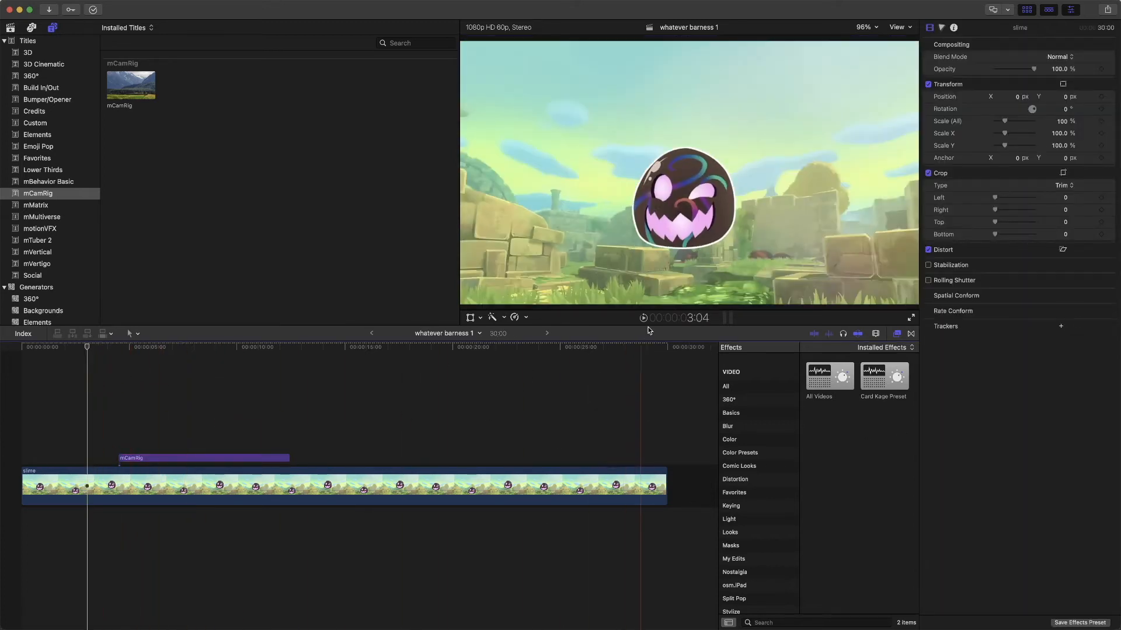
click(644, 318)
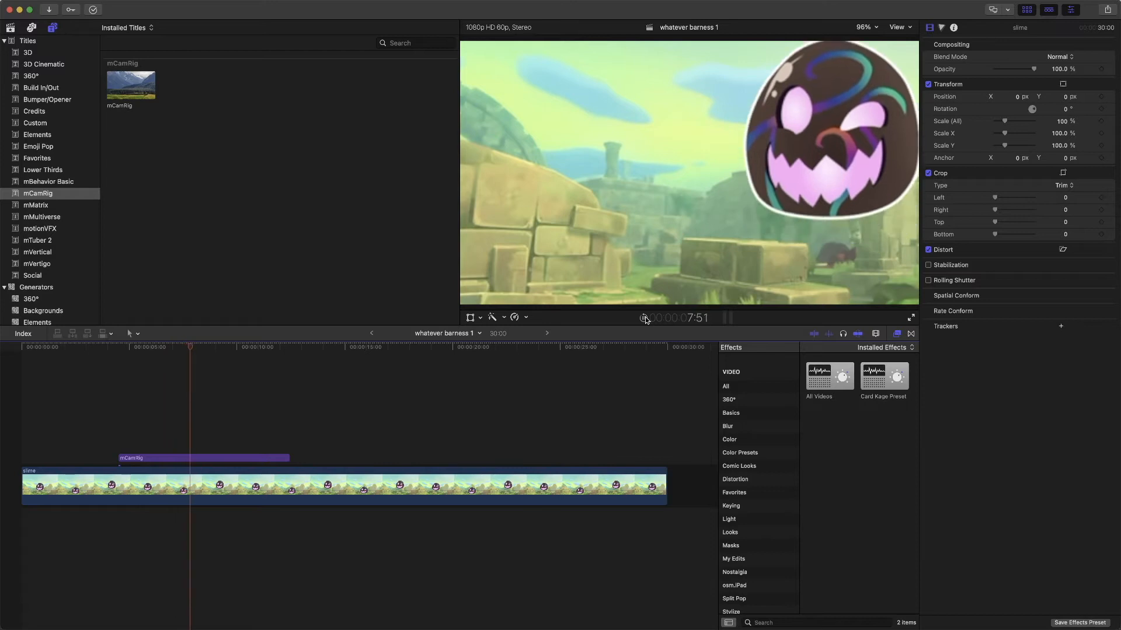
click(644, 318)
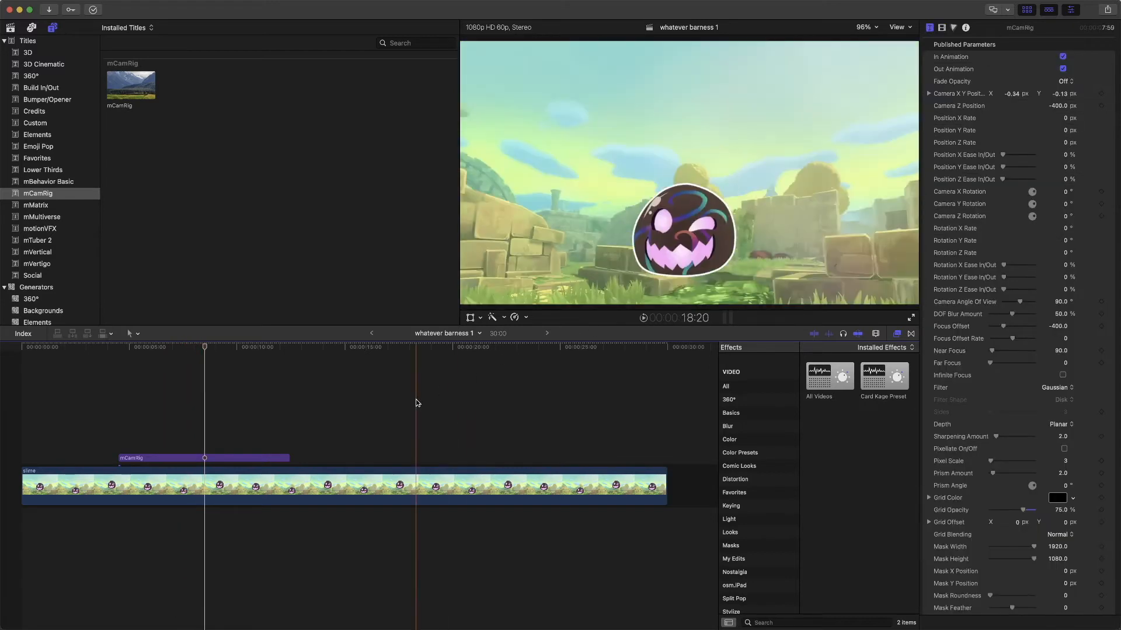
- Set the title's DOF Blur Amount to 0 and Camera Z Position to -423 px, and preview it from about 2:57
click(266, 462)
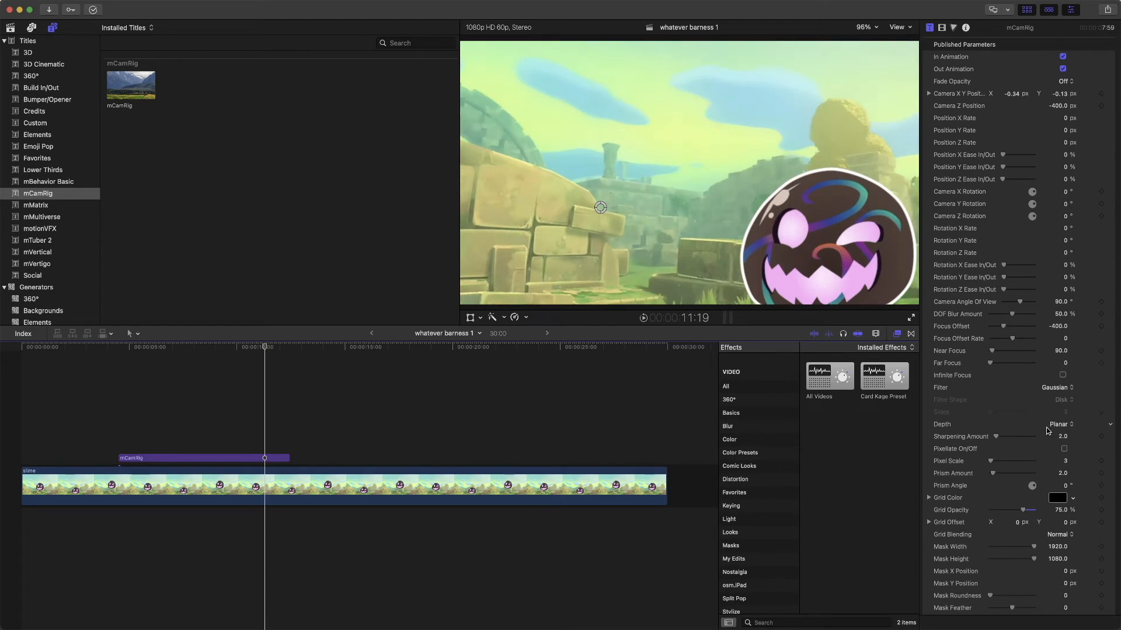
click(209, 459)
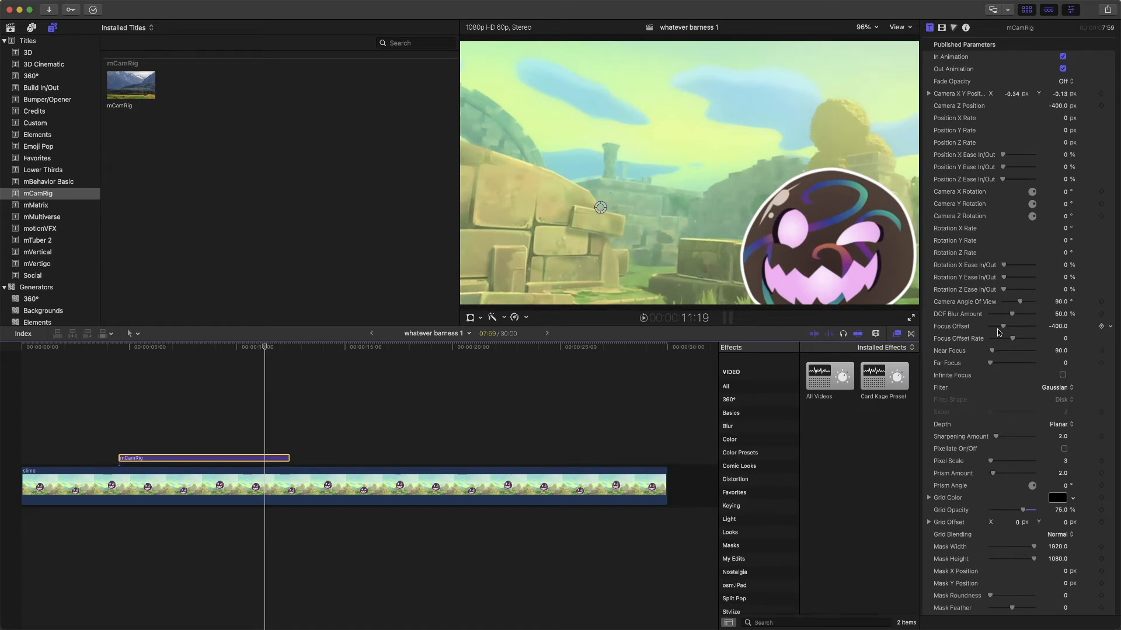
drag(1011, 317, 946, 321)
mouse_move(1059, 108)
mouse_down()
mouse_move(998, 108)
mouse_move(1101, 106)
mouse_move(1048, 107)
mouse_up()
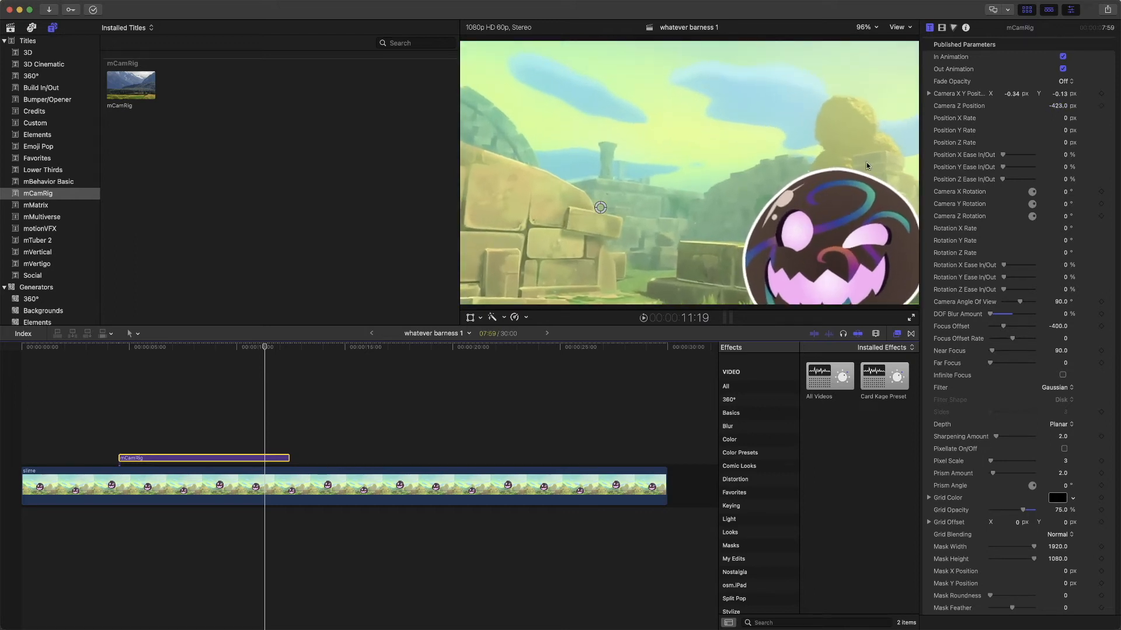
click(163, 351)
drag(162, 351, 84, 350)
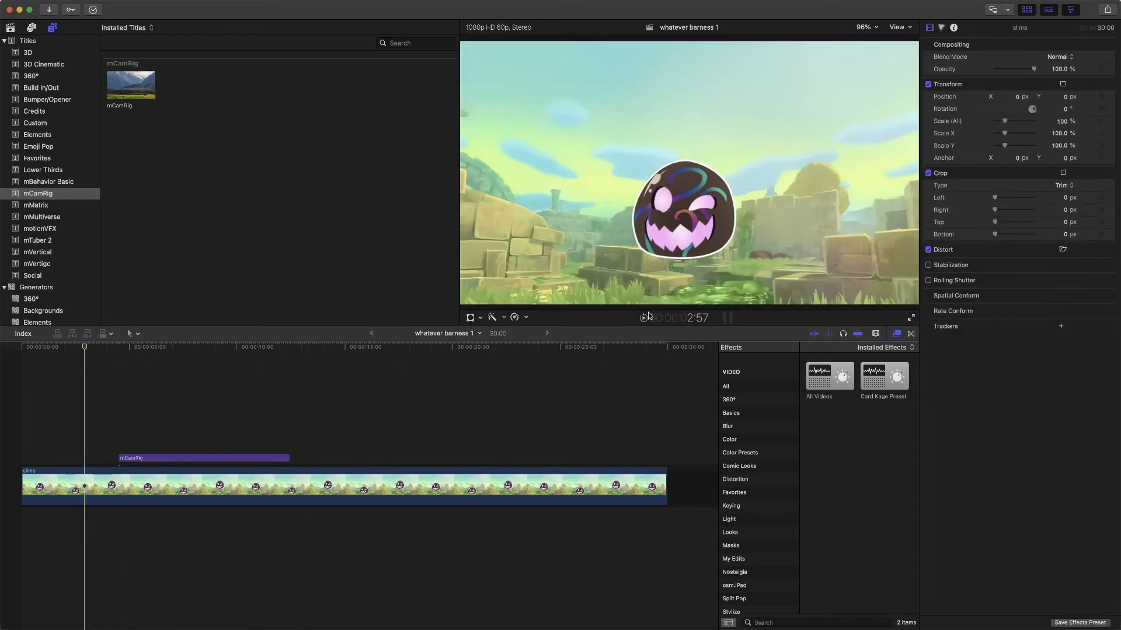
click(645, 319)
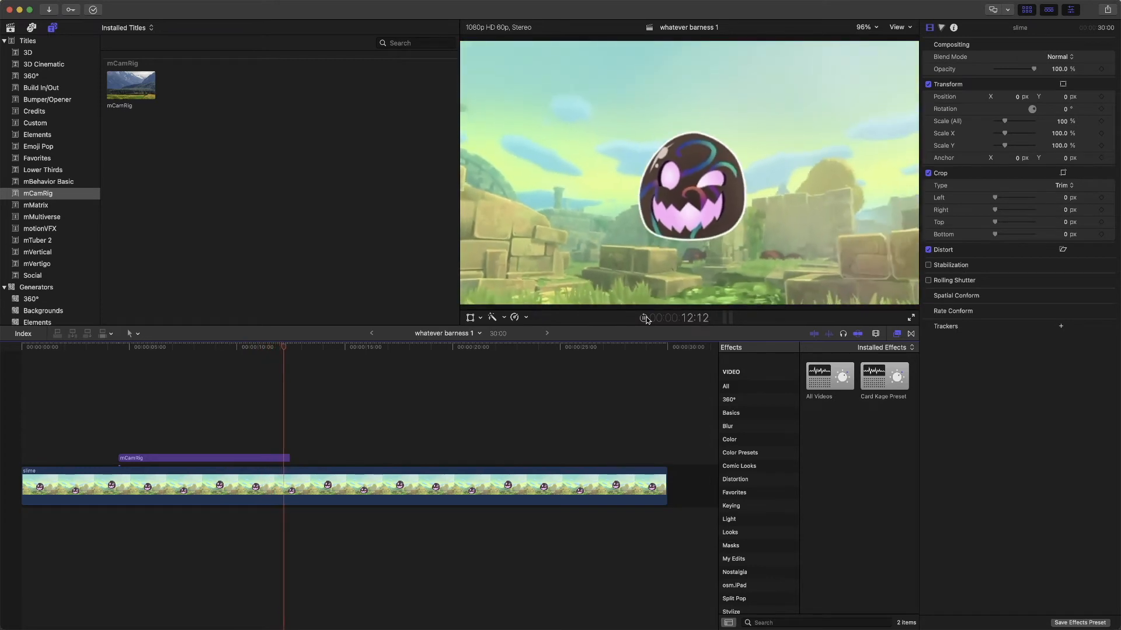
click(645, 319)
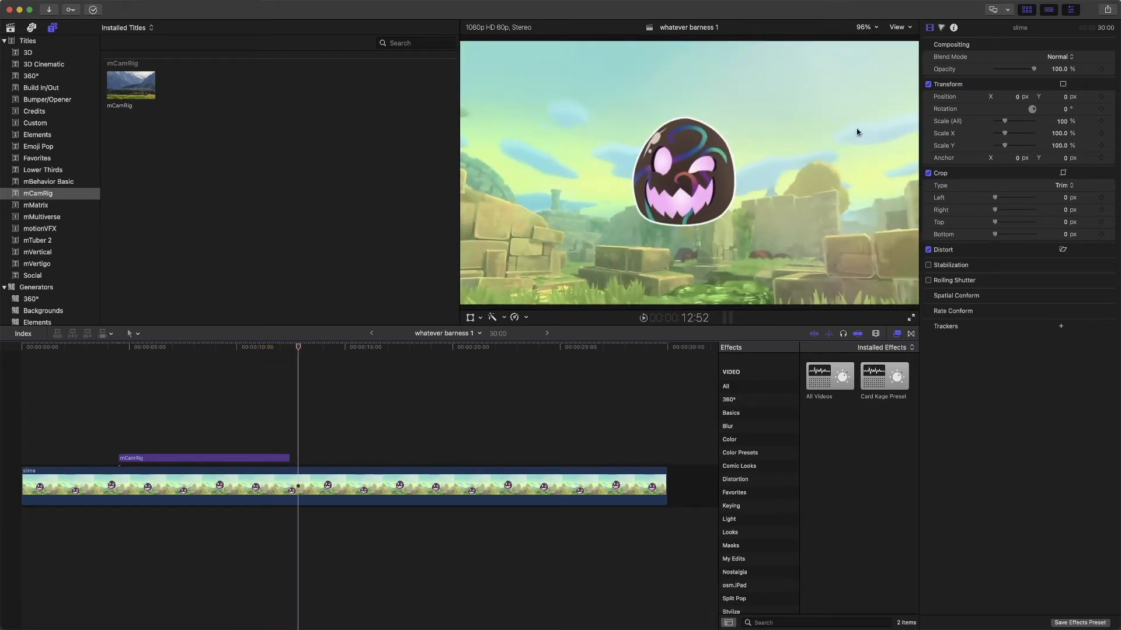
- Switch the mCamRig title's In and Out animation off and on again, and briefly play inside the title
click(205, 458)
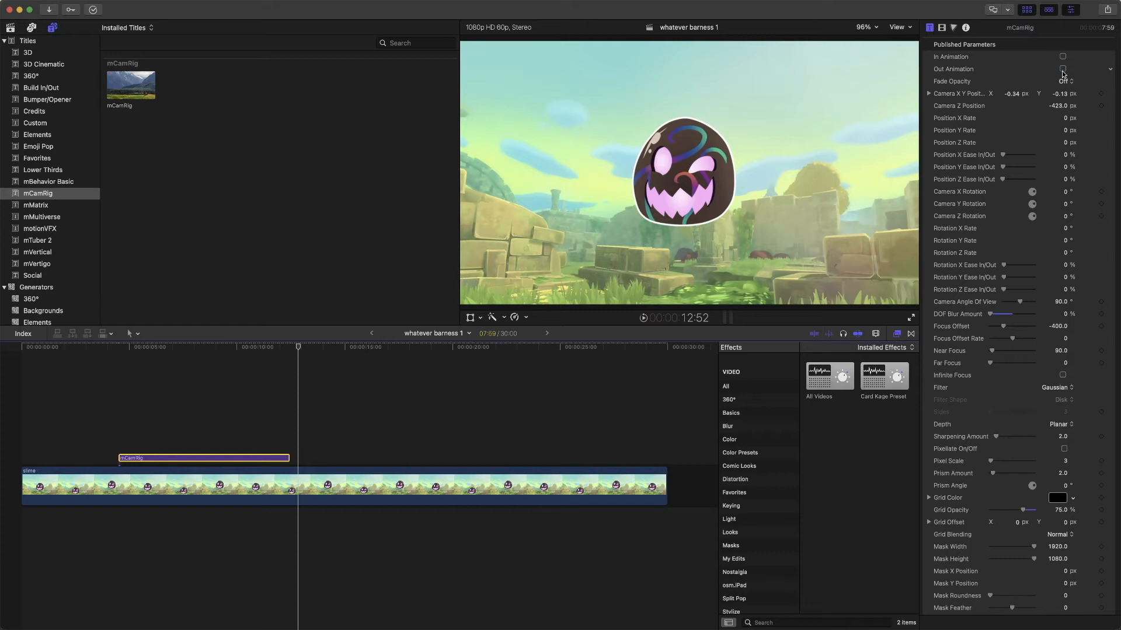
click(1064, 69)
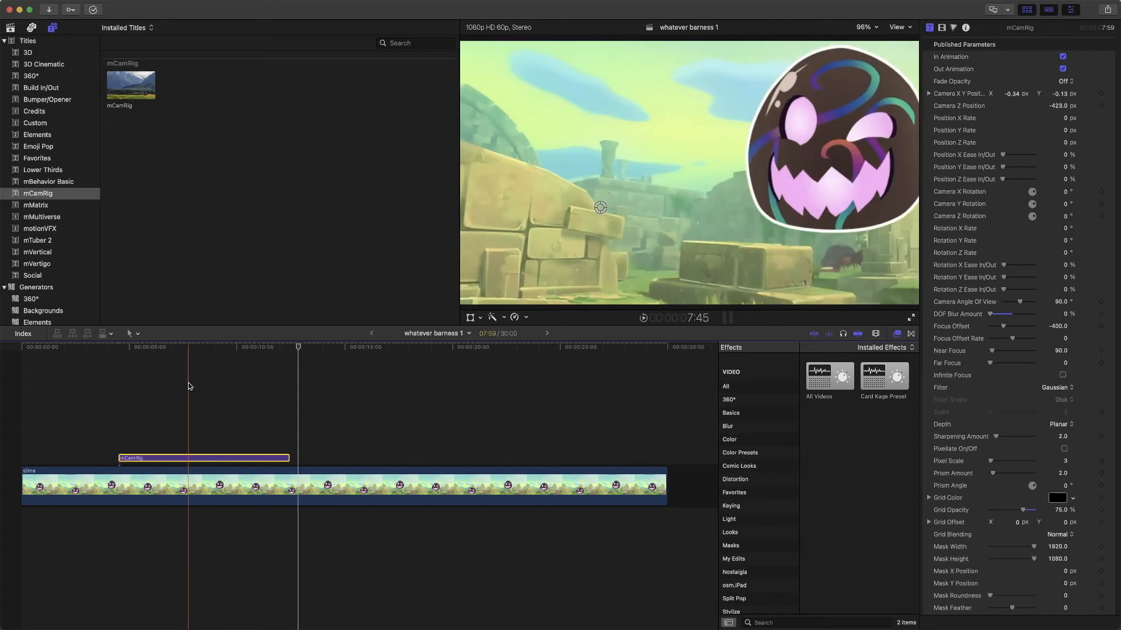
key(space)
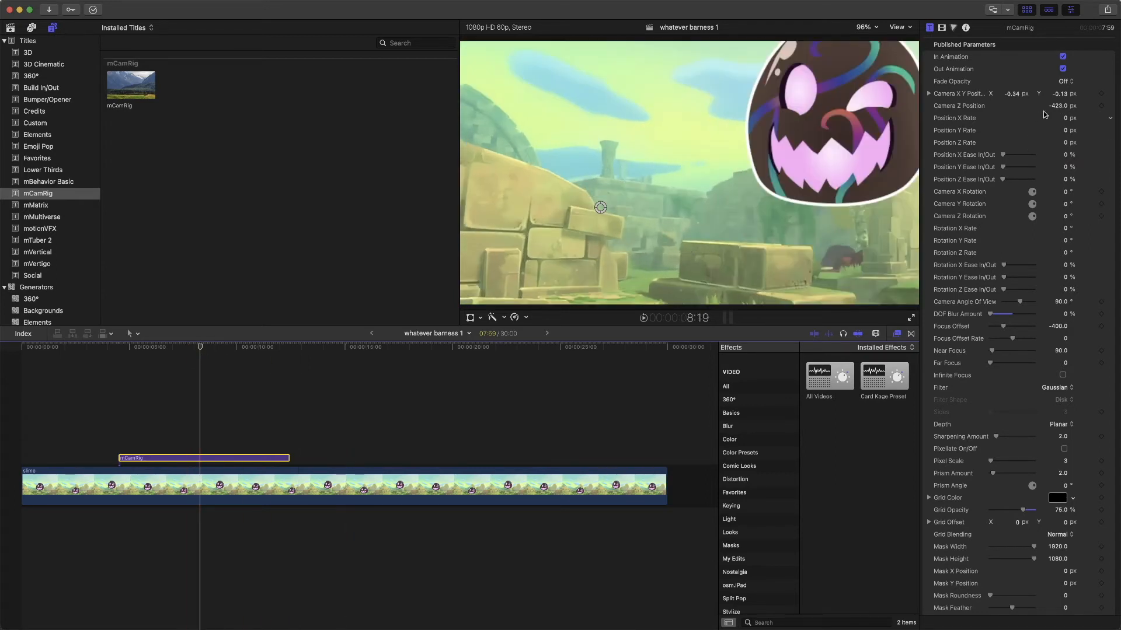
- Set the title's position rates to X 84, Y 38 and Z 92.82 px, and its Camera Z Position to -414 px
drag(1004, 157, 996, 162)
drag(1061, 118, 1082, 118)
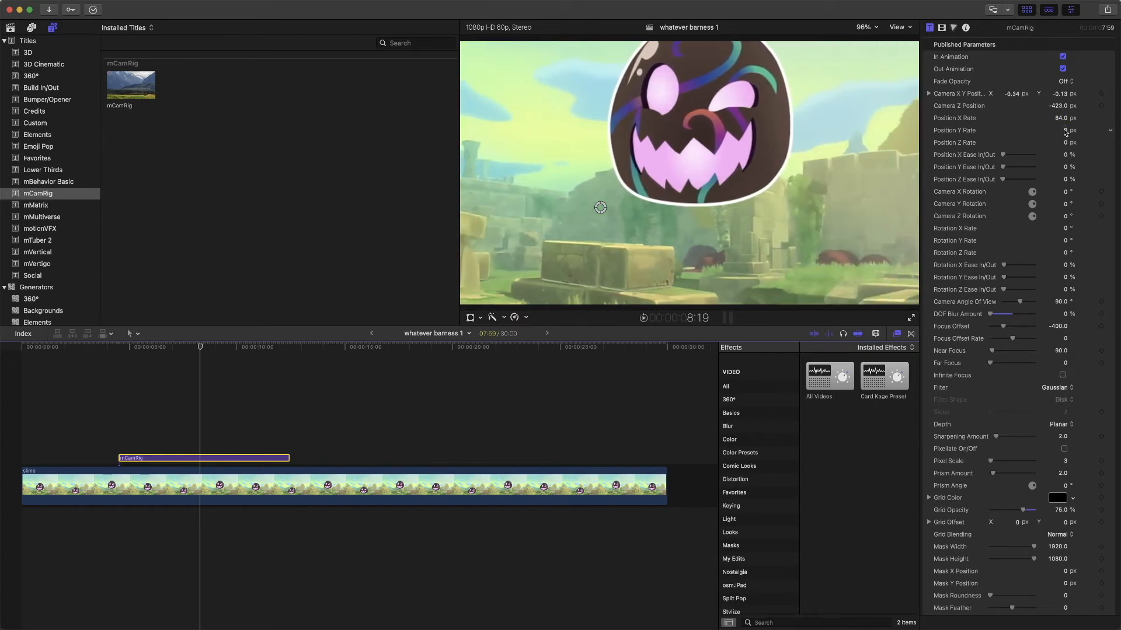
drag(1067, 145, 1082, 144)
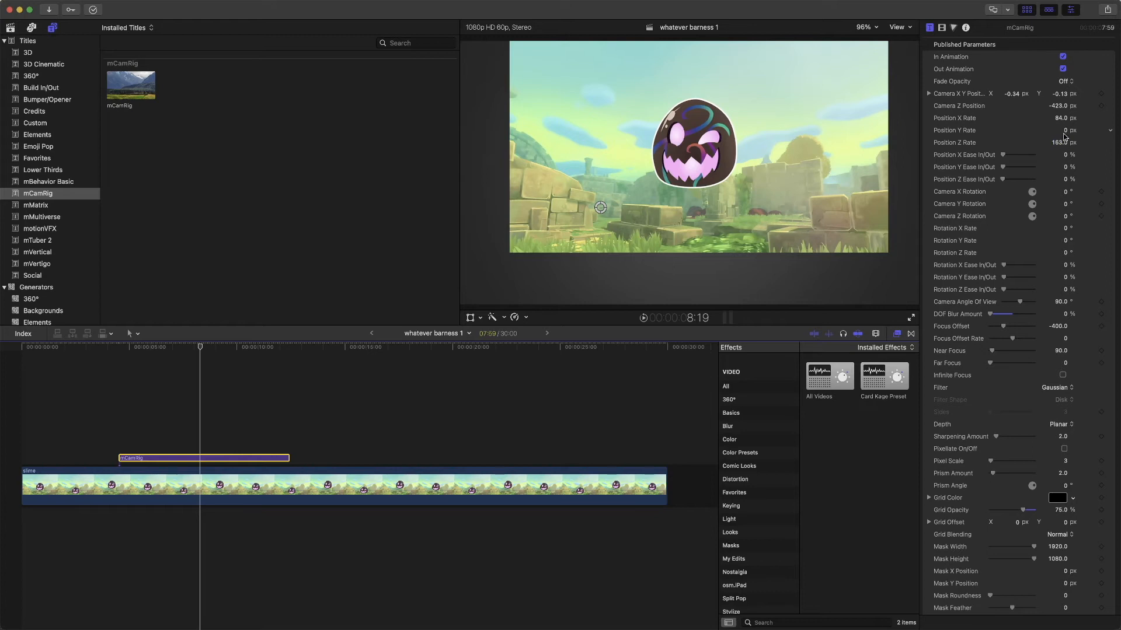
mouse_move(1062, 130)
mouse_down()
mouse_move(1074, 130)
mouse_move(1051, 143)
mouse_up()
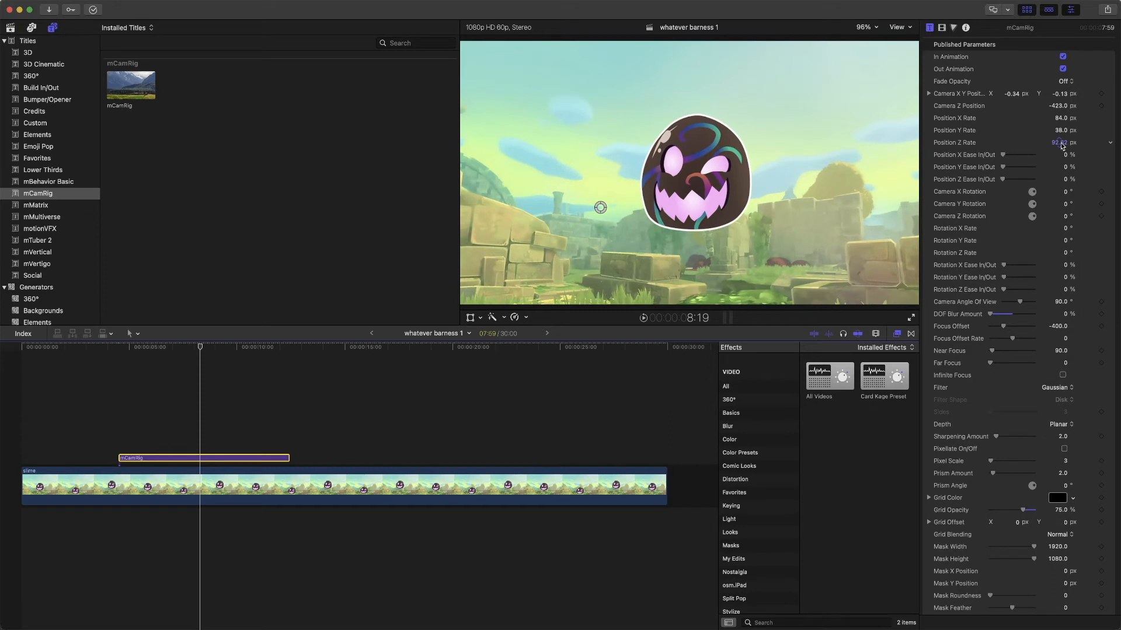
mouse_move(1061, 109)
mouse_down()
mouse_move(1079, 108)
mouse_move(1058, 108)
mouse_up()
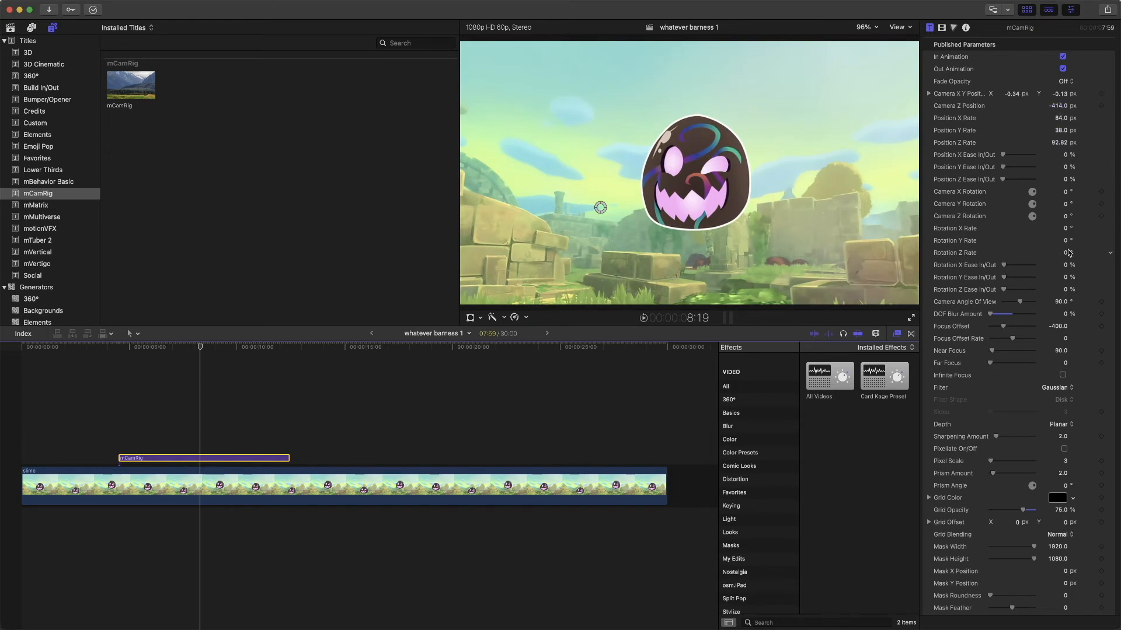
- Set the title's Rotation Y Rate to -6°, reset its Rotation Z Rate, and preview the move from about 2:38
mouse_move(1067, 255)
mouse_down()
mouse_move(1077, 255)
mouse_move(1058, 255)
mouse_move(1065, 243)
mouse_up()
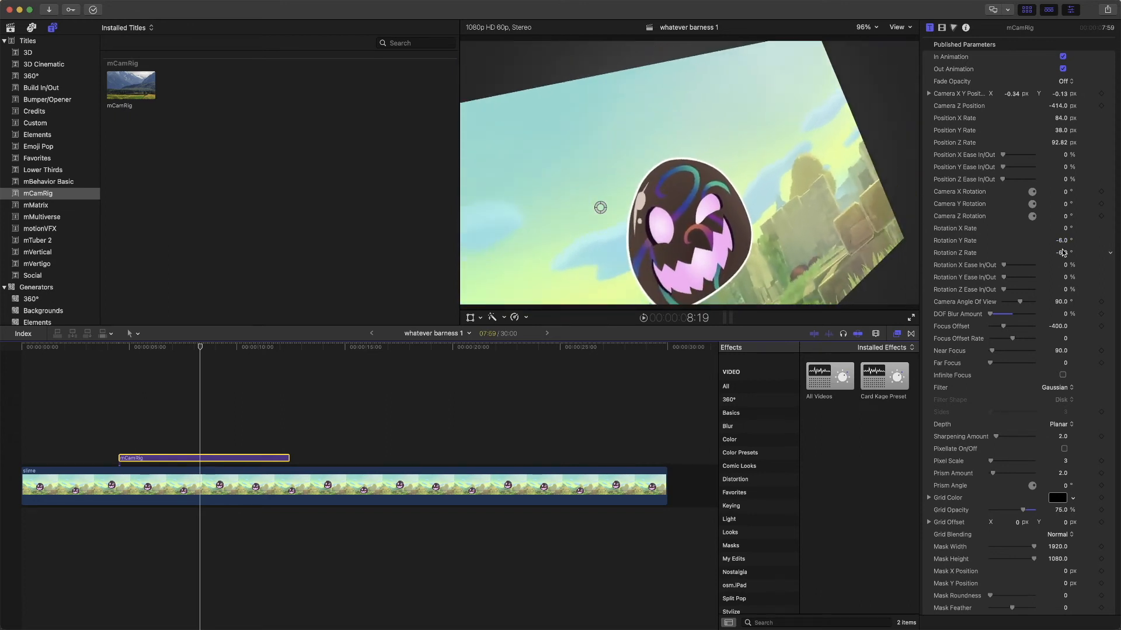
click(1109, 255)
click(1090, 258)
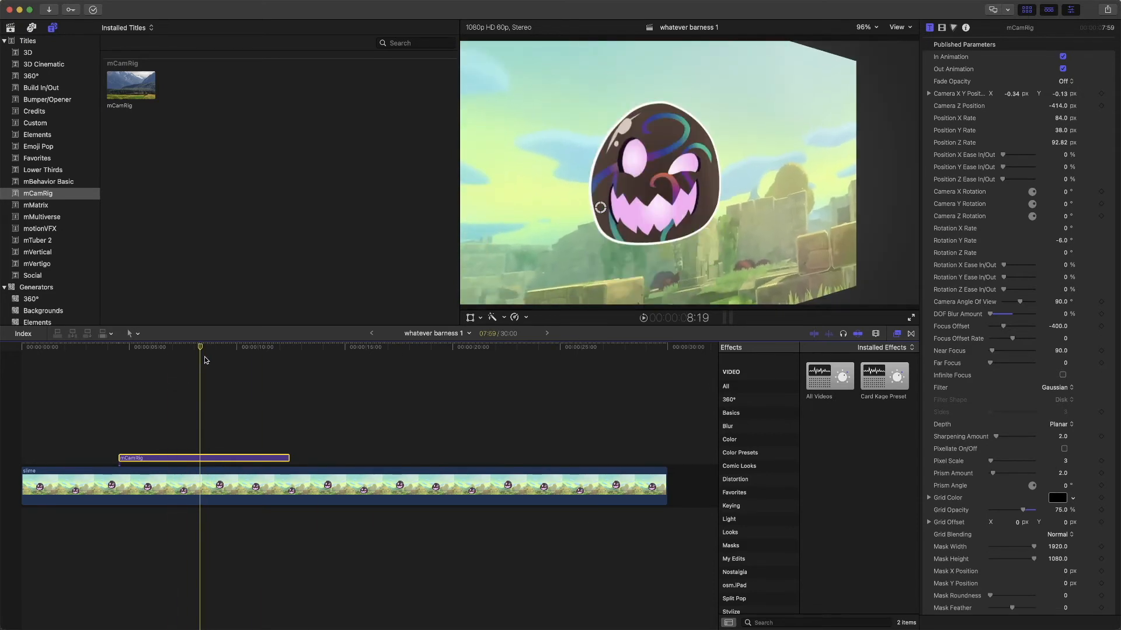
drag(202, 349, 78, 335)
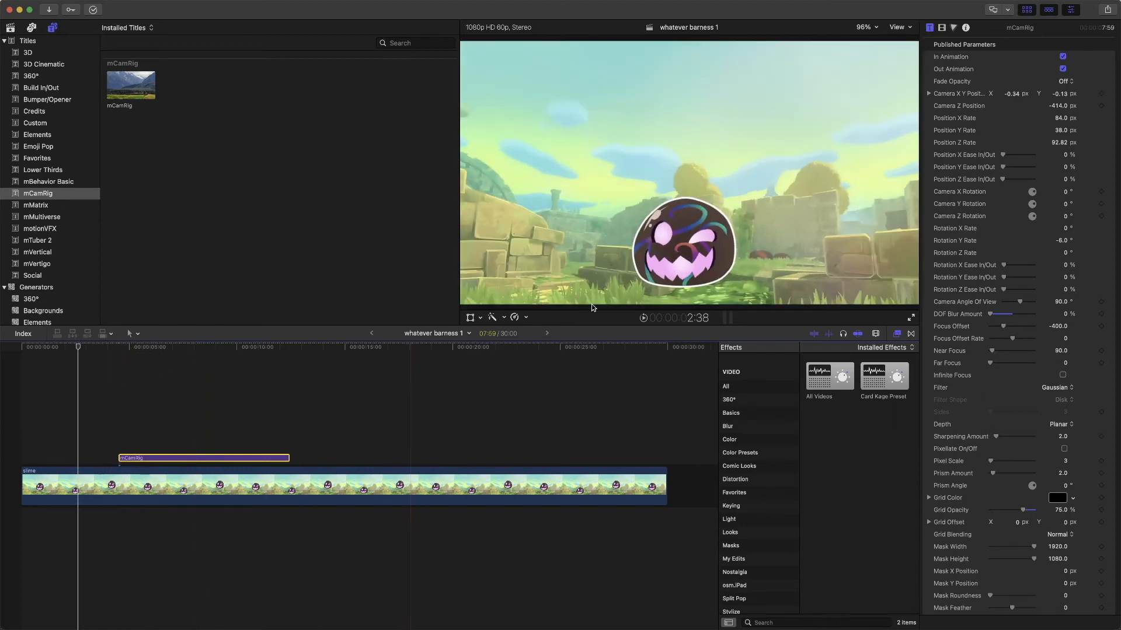
click(643, 318)
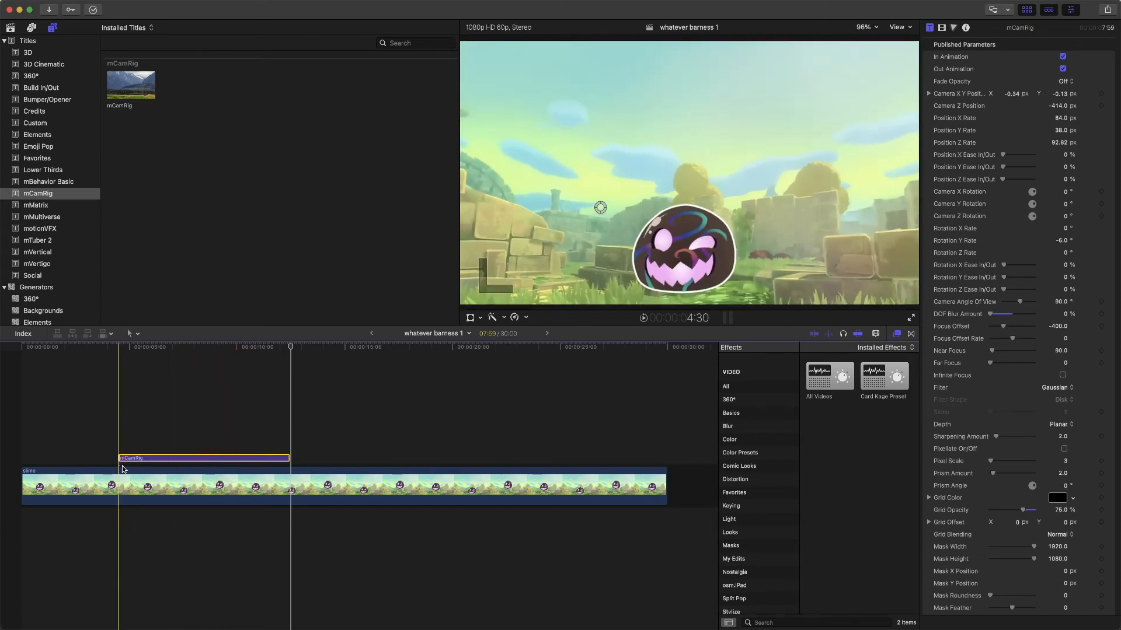
- Split the slime clip at both ends of the mCamRig title and copy the middle section onto a layer directly beneath the title
key(super+b)
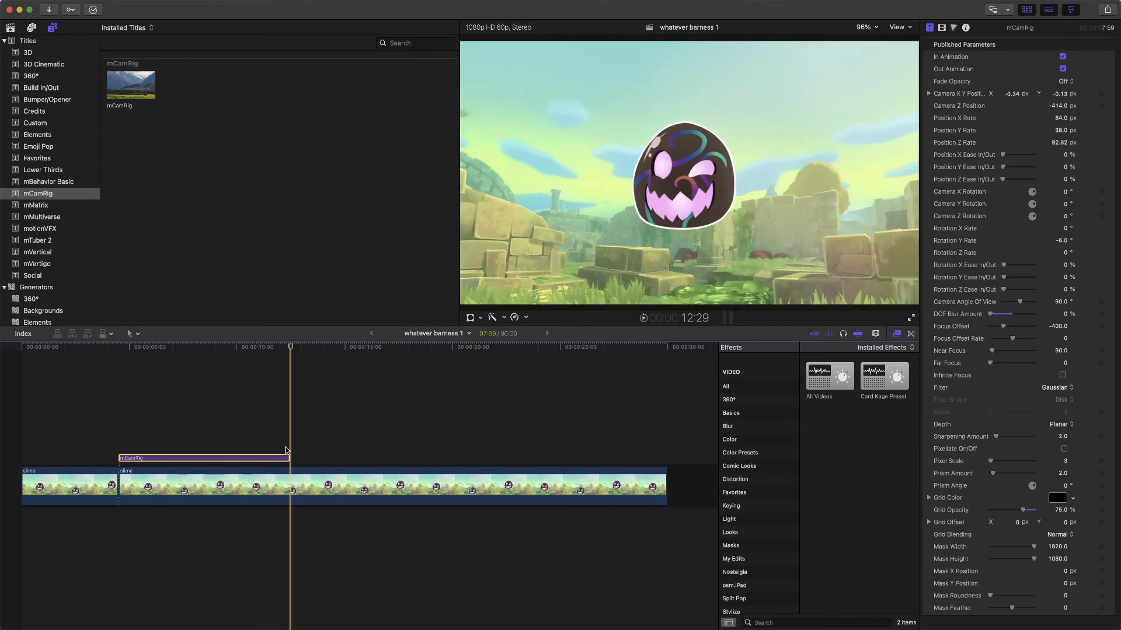
key(super+b)
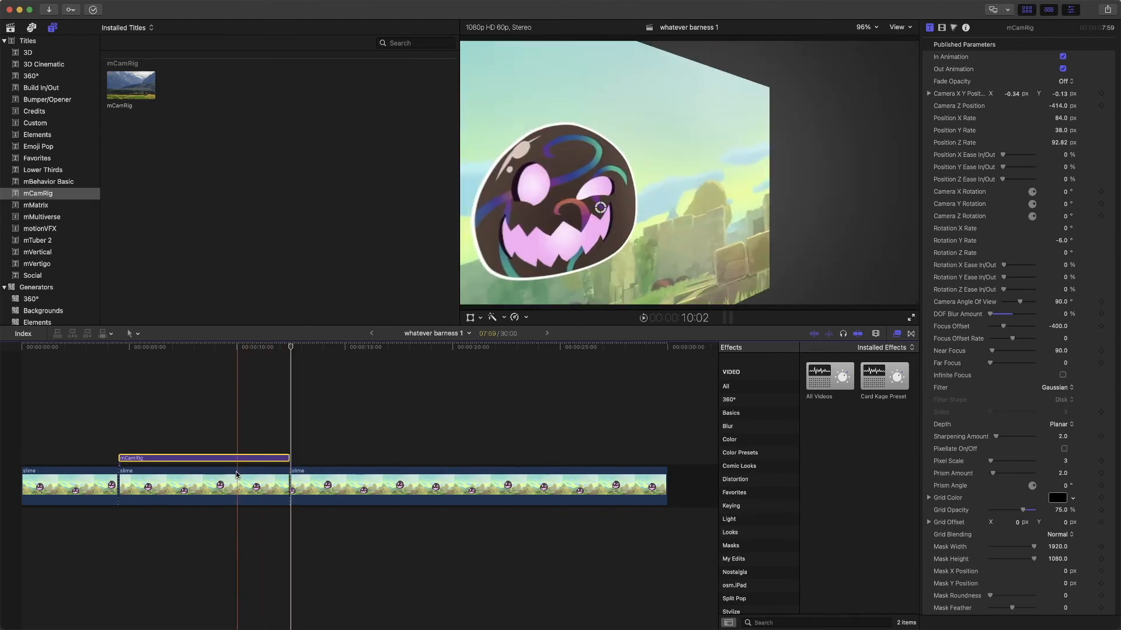
click(221, 488)
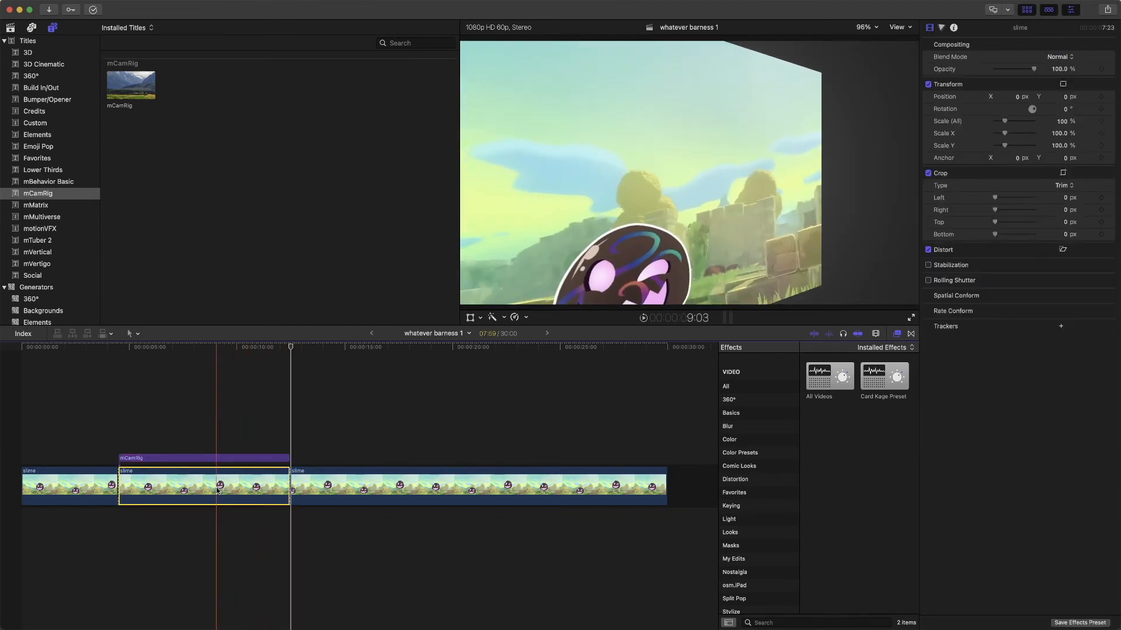
drag(222, 488, 222, 450)
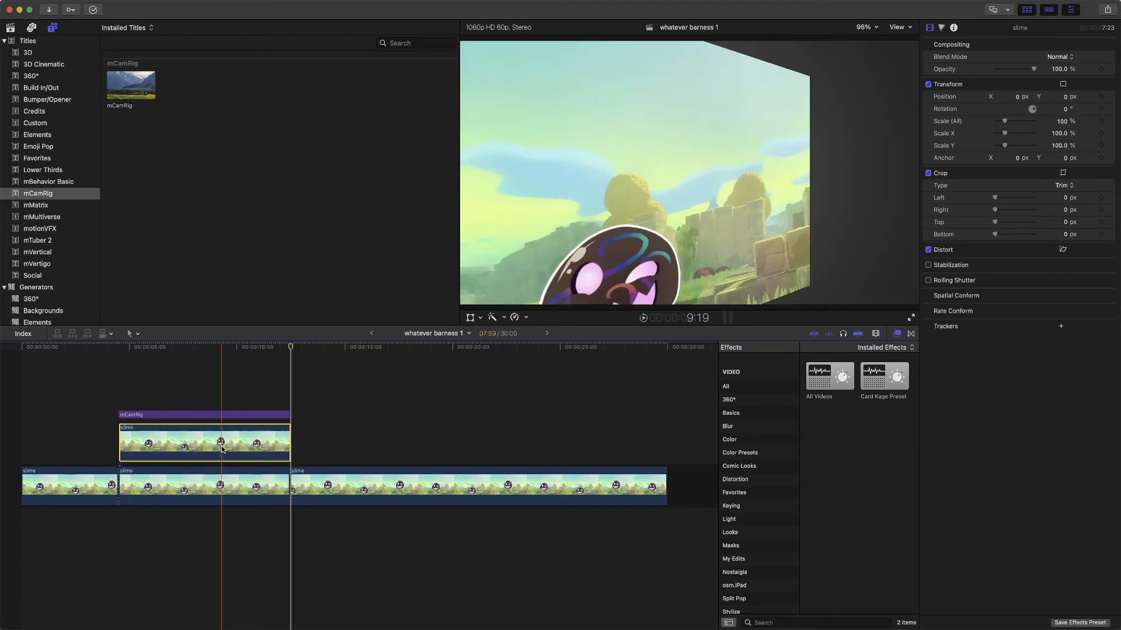
- Select the mCamRig title and scrub through its camera move around the middle of the title
click(233, 414)
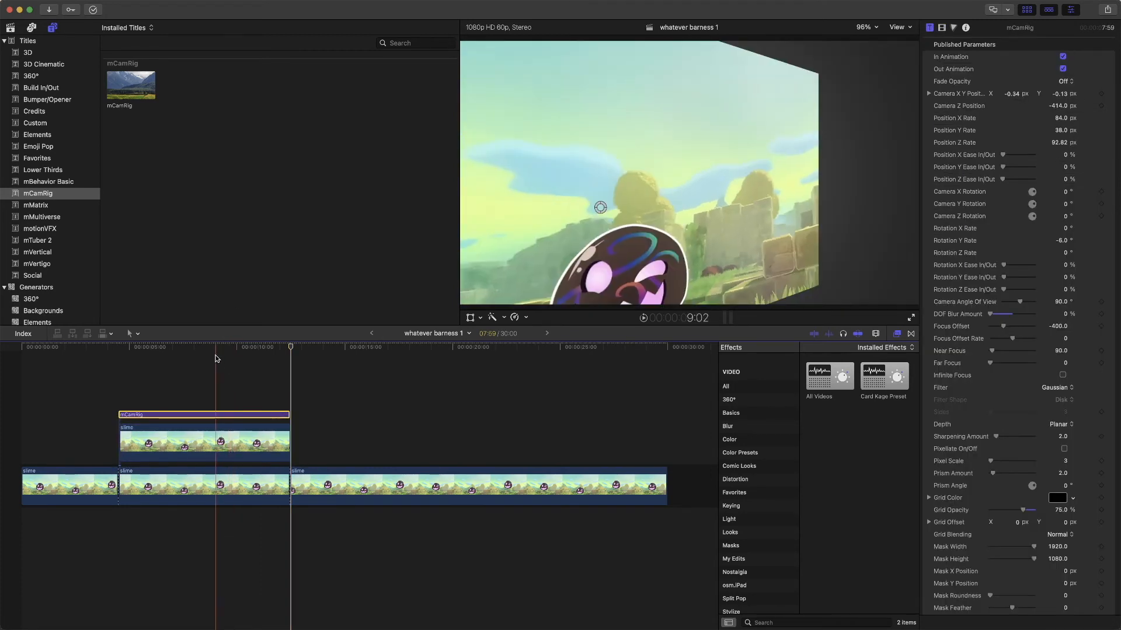
click(211, 347)
mouse_move(211, 348)
mouse_down()
mouse_move(163, 353)
mouse_move(221, 365)
mouse_up()
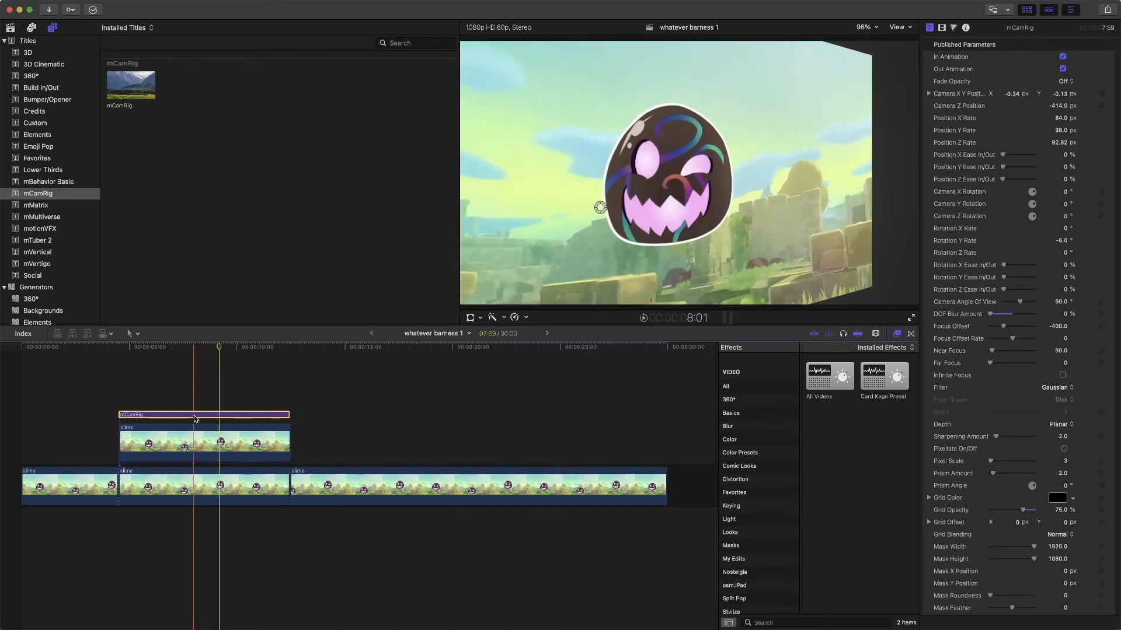
- Combine the mCamRig title and the copied slime section beneath it into a compound clip in the Technically event
super+click(185, 439)
drag(333, 448, 181, 415)
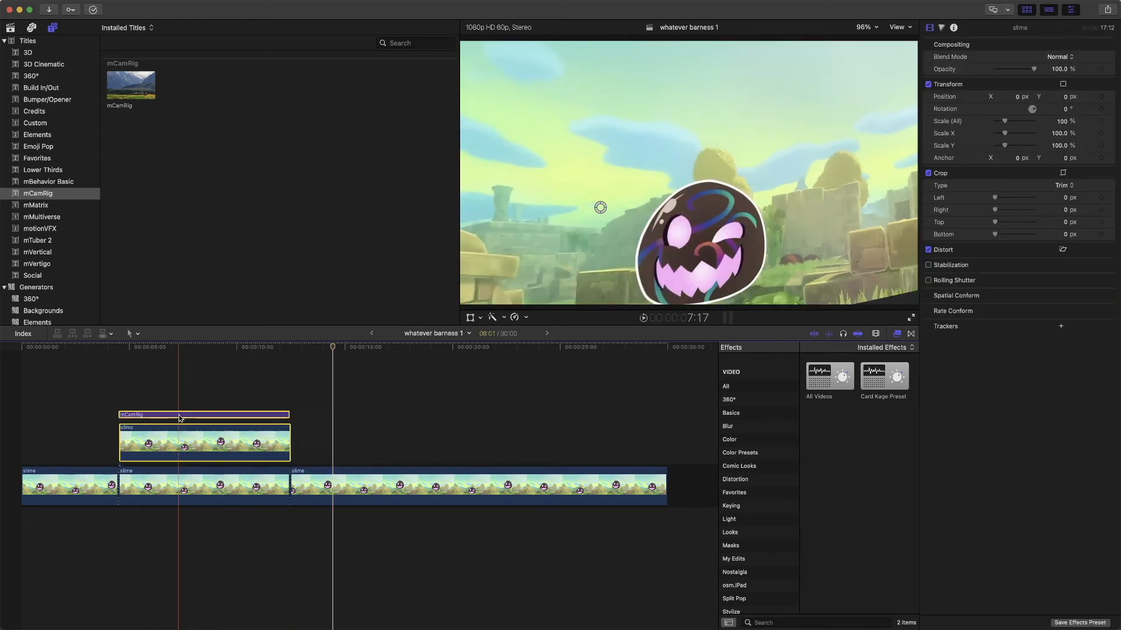
right_click(182, 419)
mouse_move(216, 477)
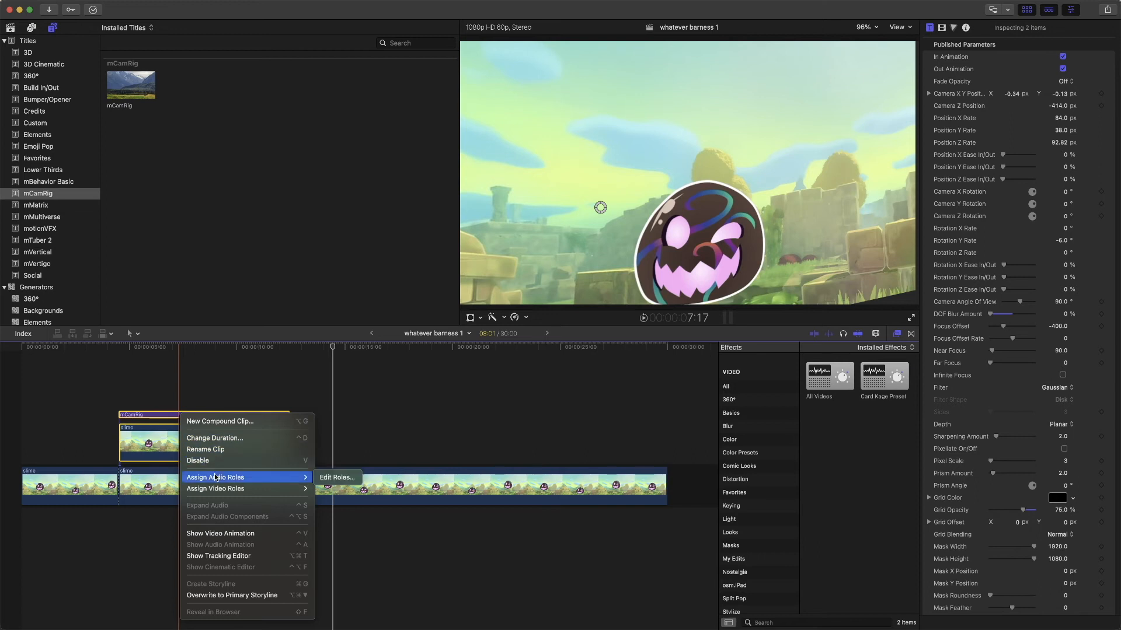
click(234, 422)
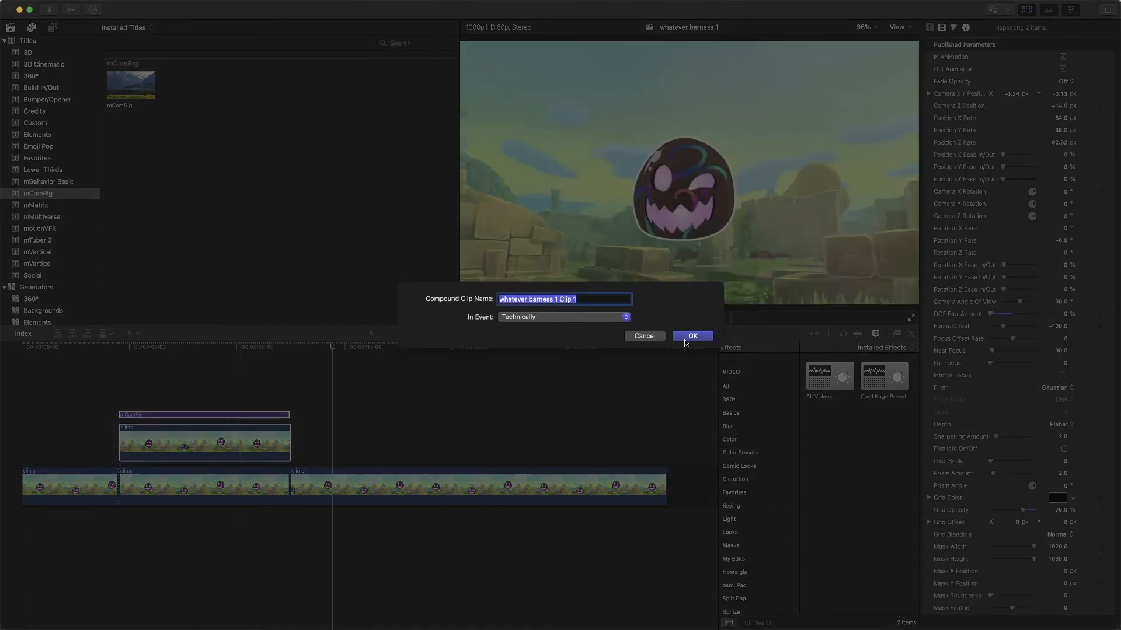
click(689, 337)
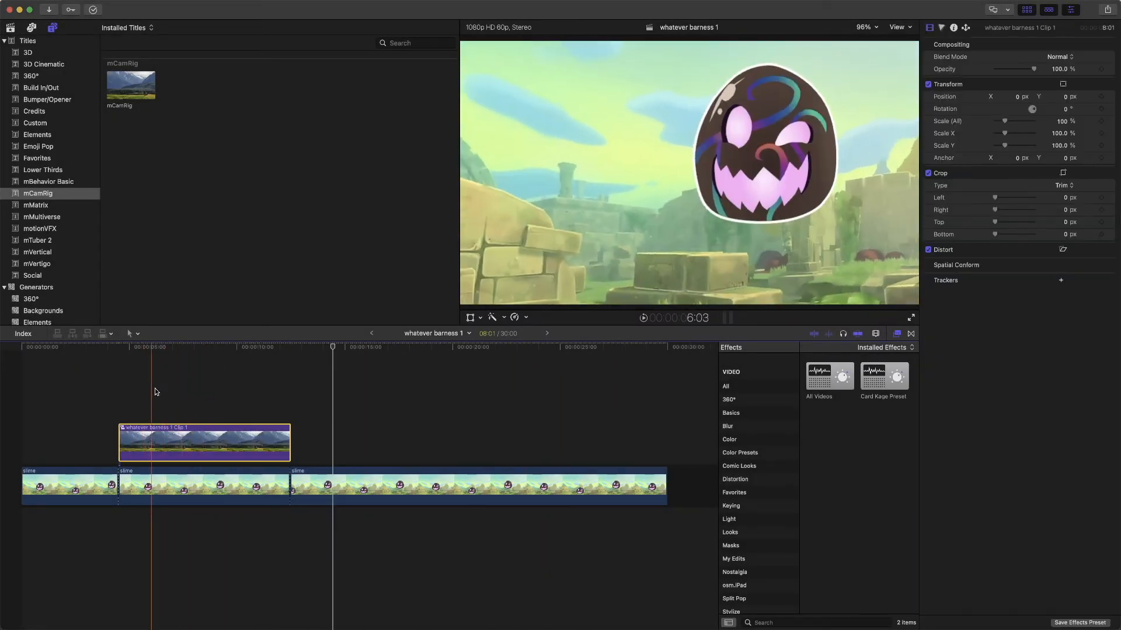
- Scrub through the compound clip, then move it along the timeline to sit above the last slime section
click(180, 377)
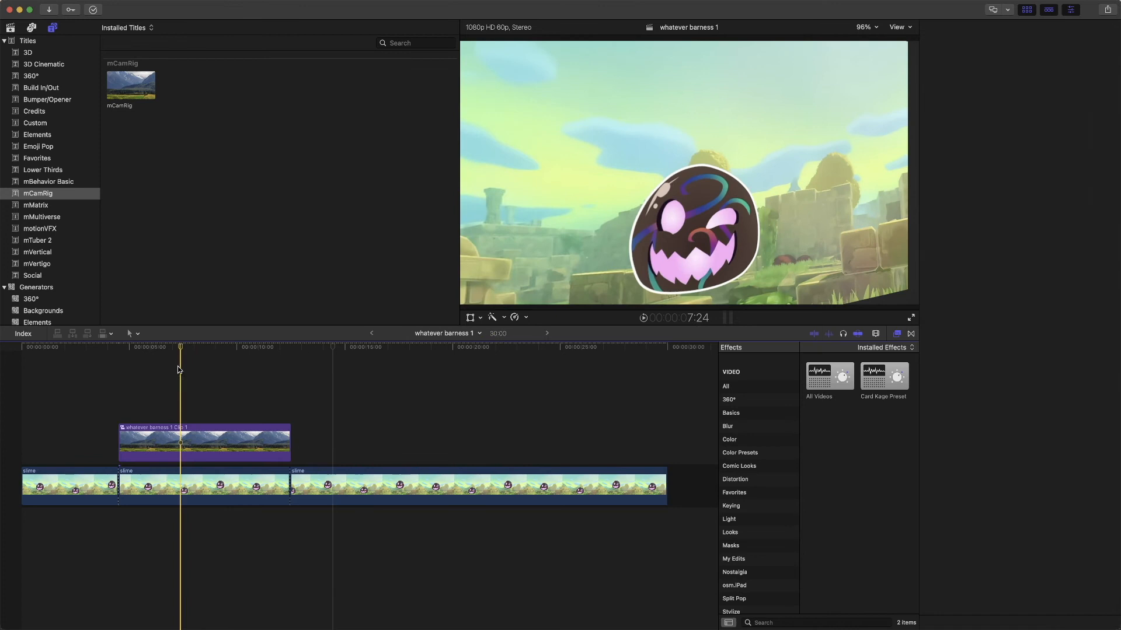
mouse_move(178, 350)
mouse_down()
mouse_move(295, 352)
mouse_move(191, 349)
mouse_up()
click(219, 479)
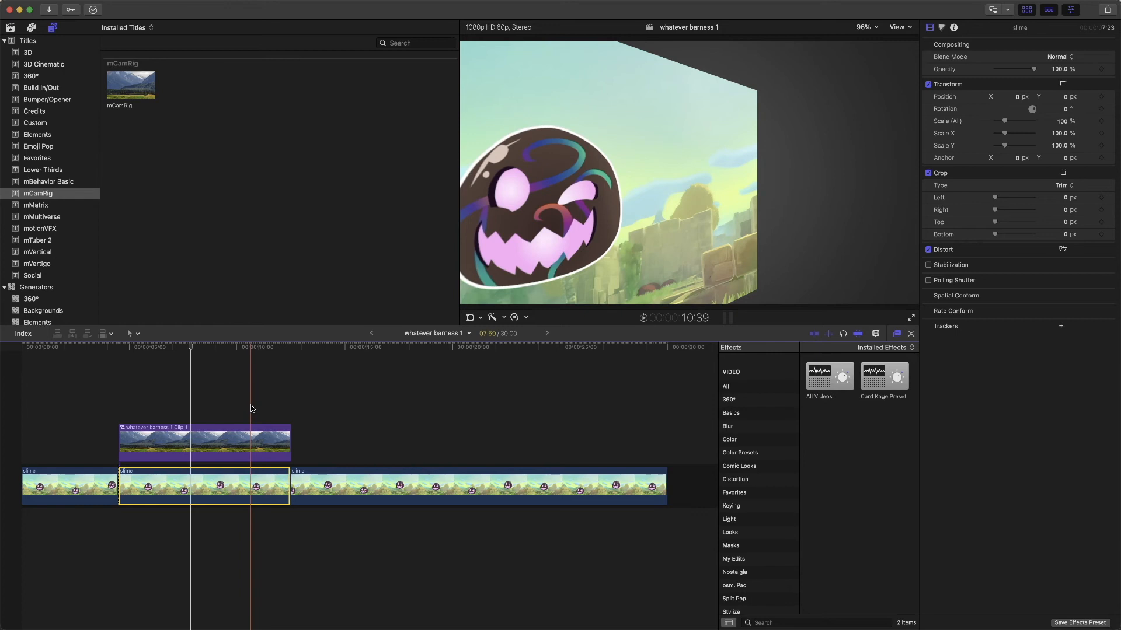
drag(202, 432, 399, 420)
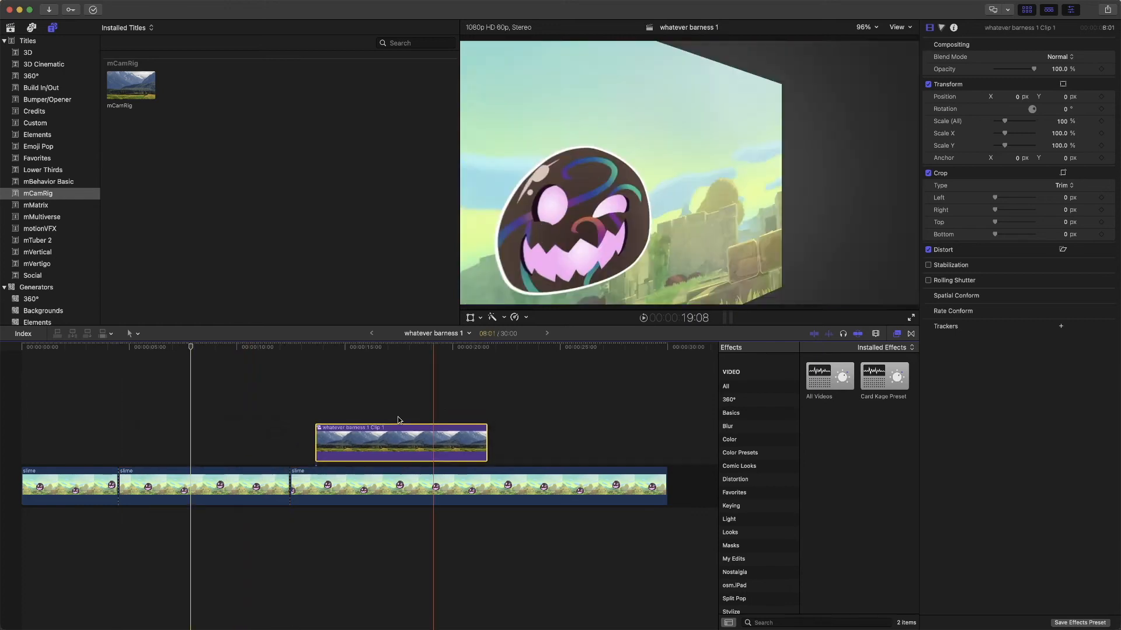
- Disable the last slime section under the compound clip and preview the compound clip on its own
click(439, 500)
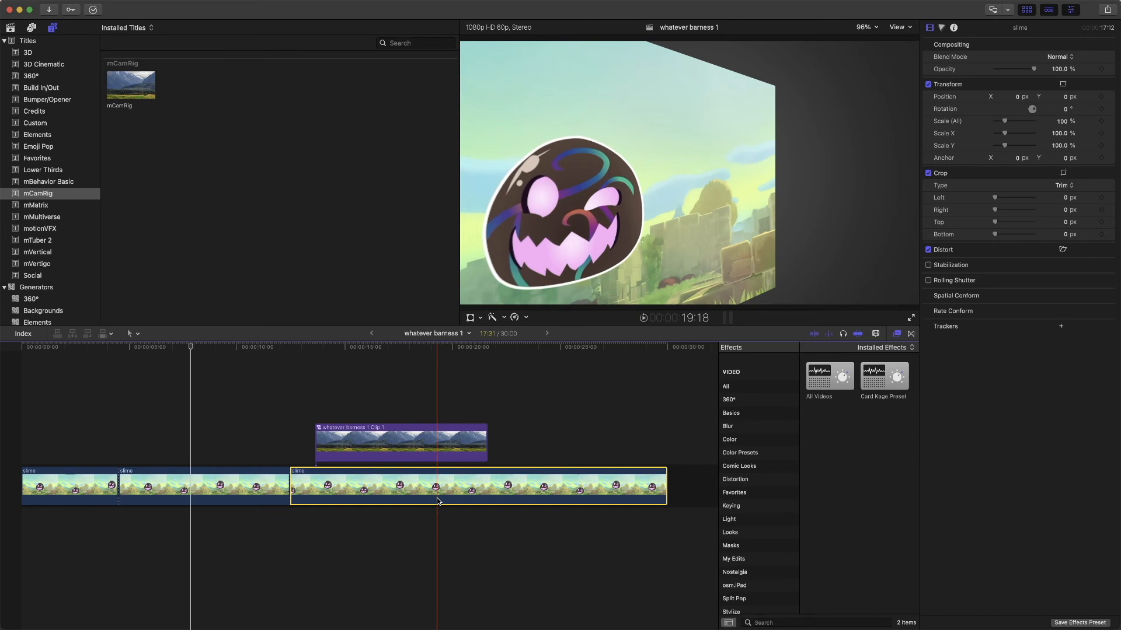
key(v)
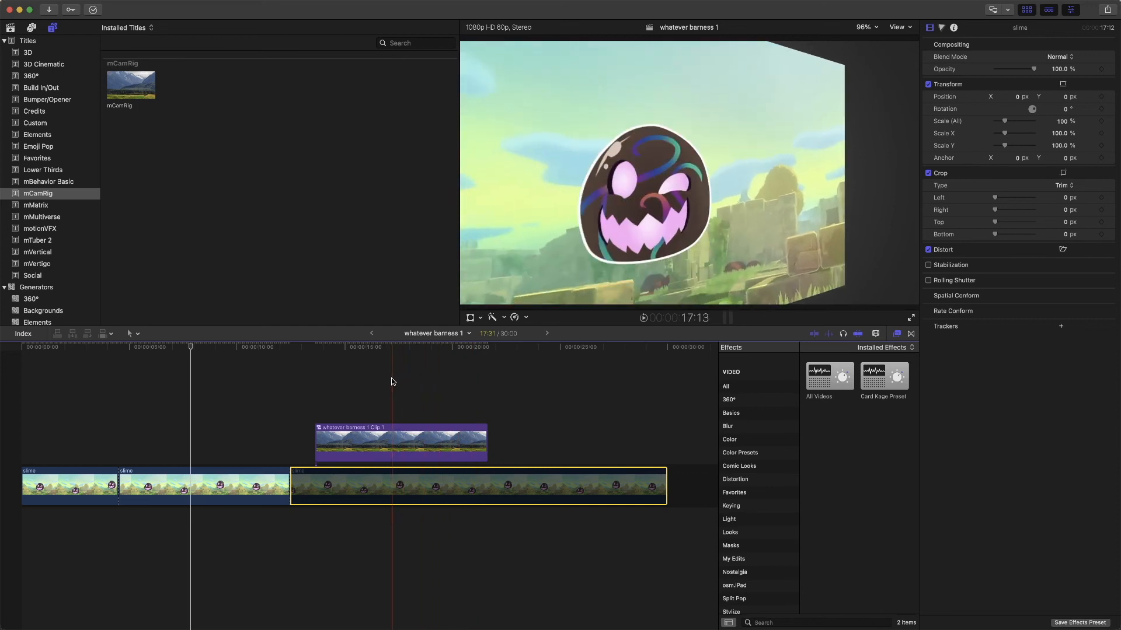
click(360, 448)
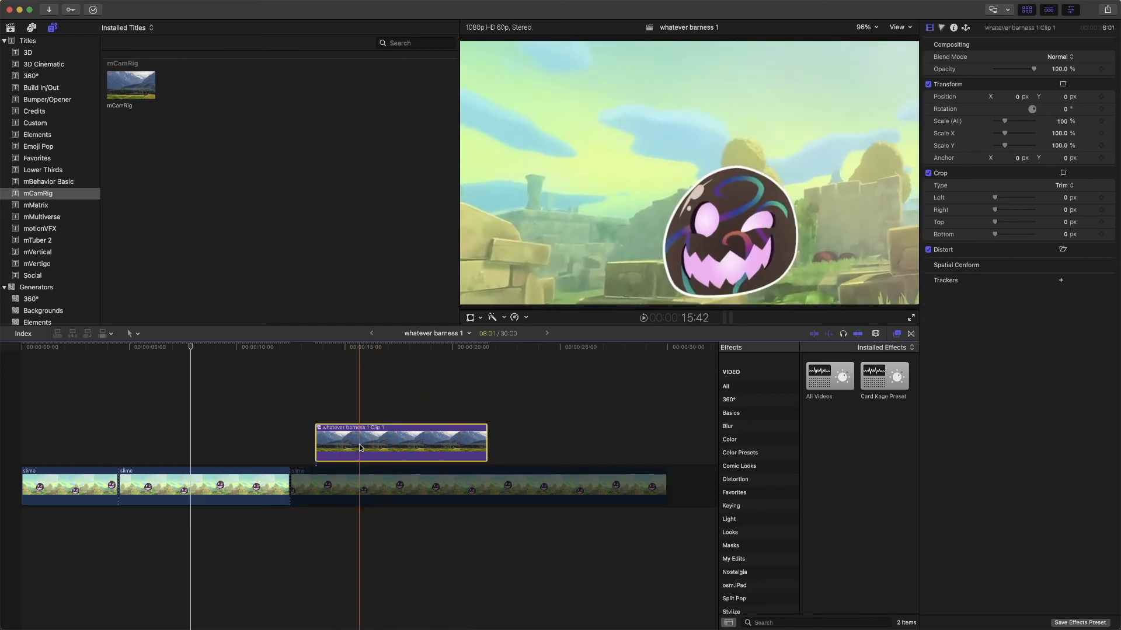
- Undo the clip disabling, the compound clip and its move, the copied section, the slime clip splits and the Rotation Z Rate reset
key(super+z)
key(super+z)
key(super+z)
key(super+z)
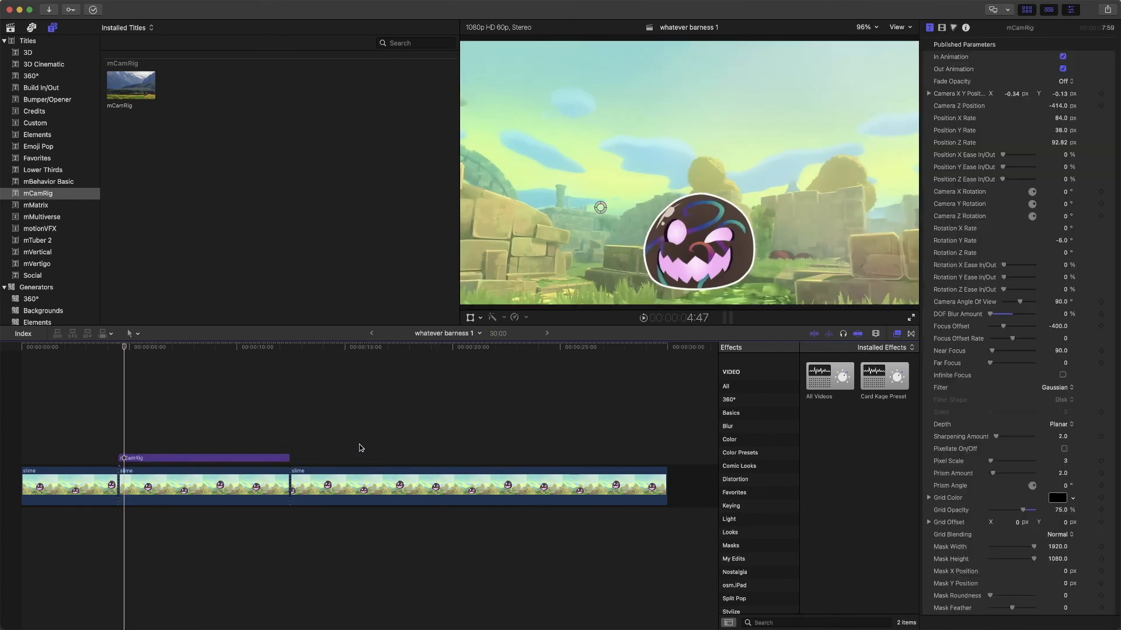
key(super+z)
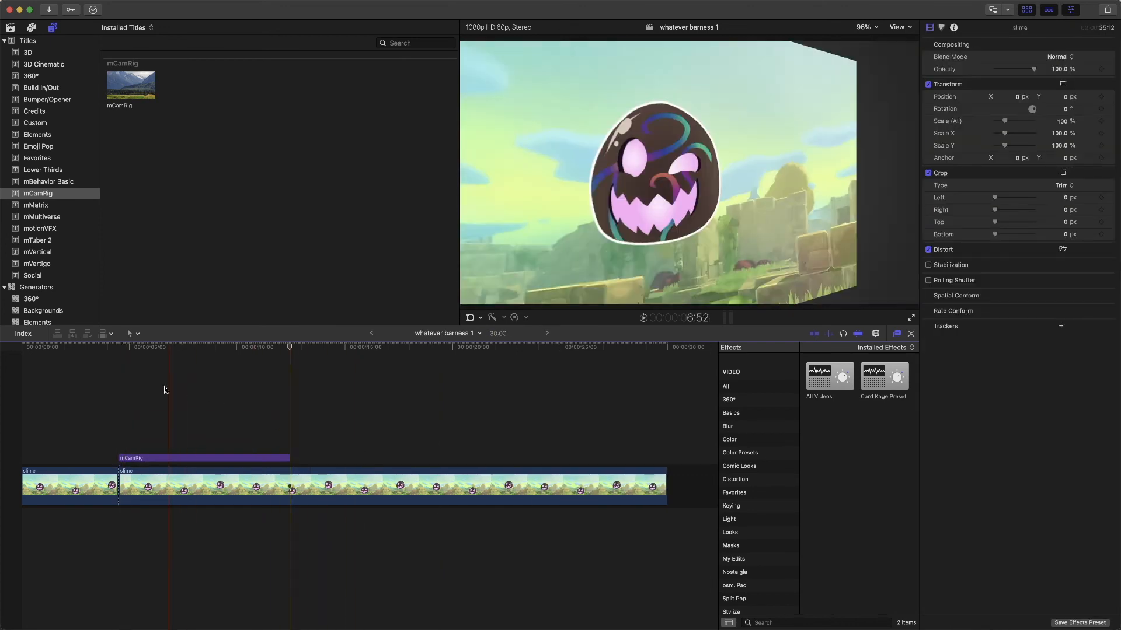
key(super+z)
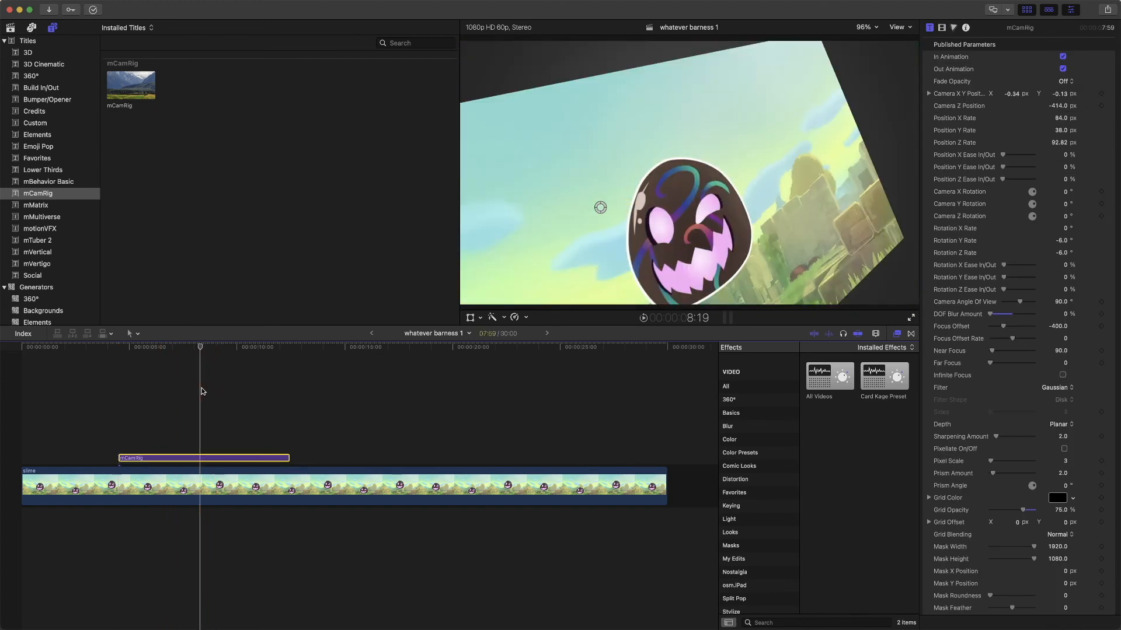
- Undo the title's Rotation Y and Z Rate, Camera Z Position, and Position Y and Z Rate changes, and deselect the title
key(super+z)
key(super+z)
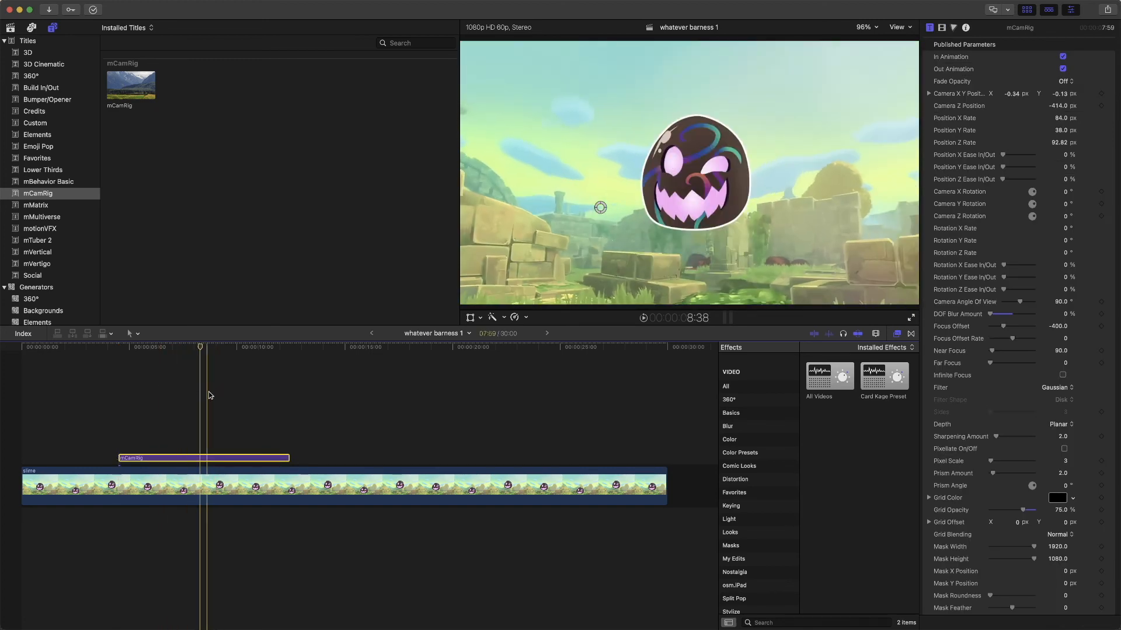
key(super+z)
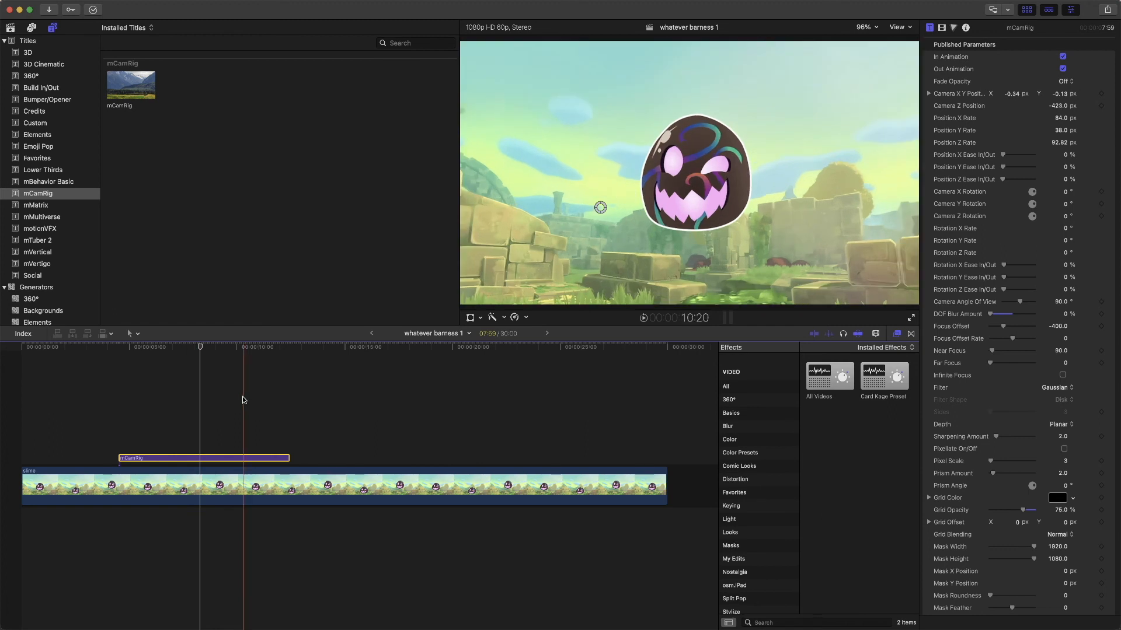
key(super+z)
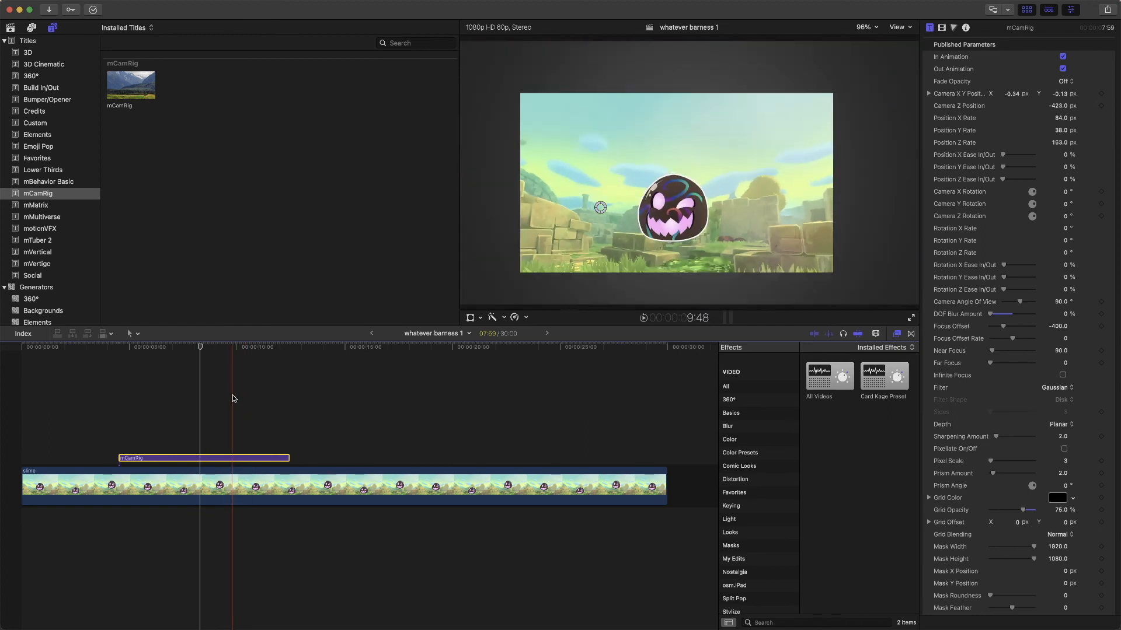
key(super+z)
key(super+z)
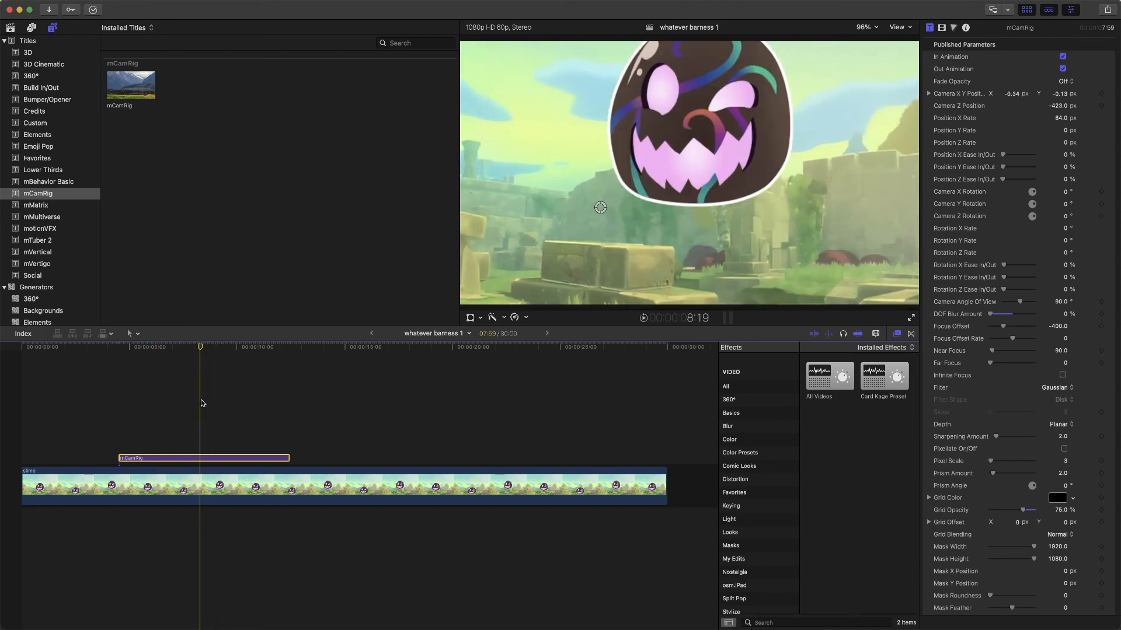
click(201, 401)
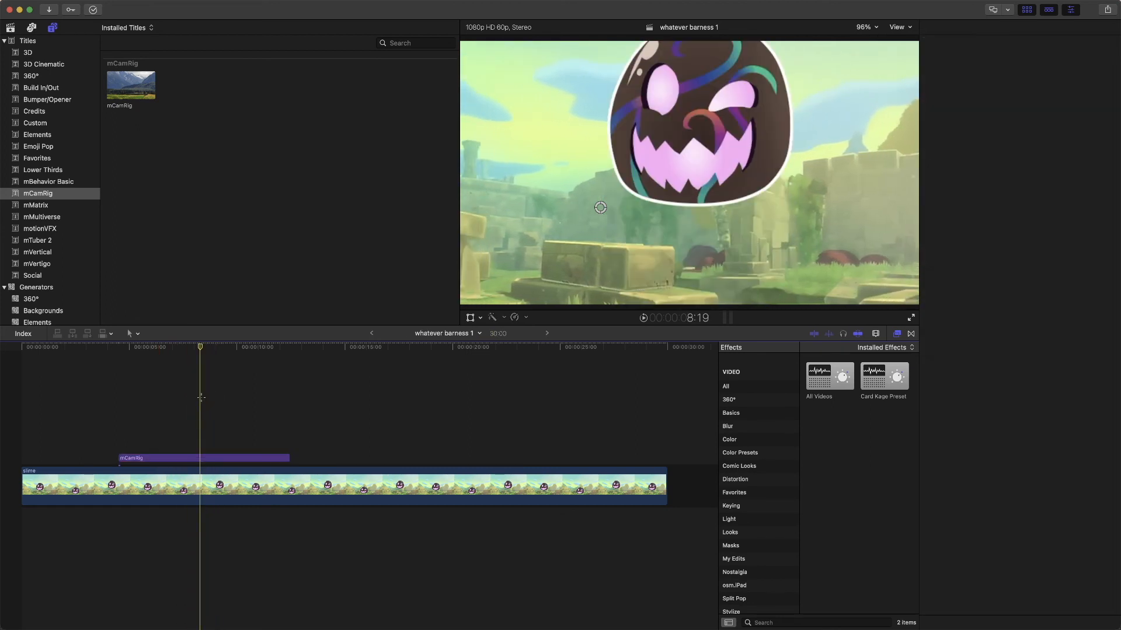